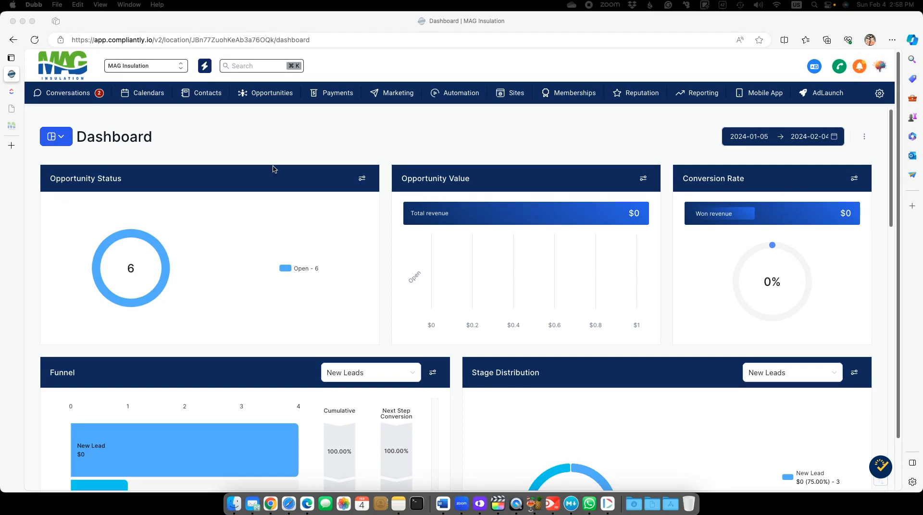
# Open the Call Analytics dashboard and review its incoming, first-time and outgoing call widgets
pyautogui.click(62, 139)
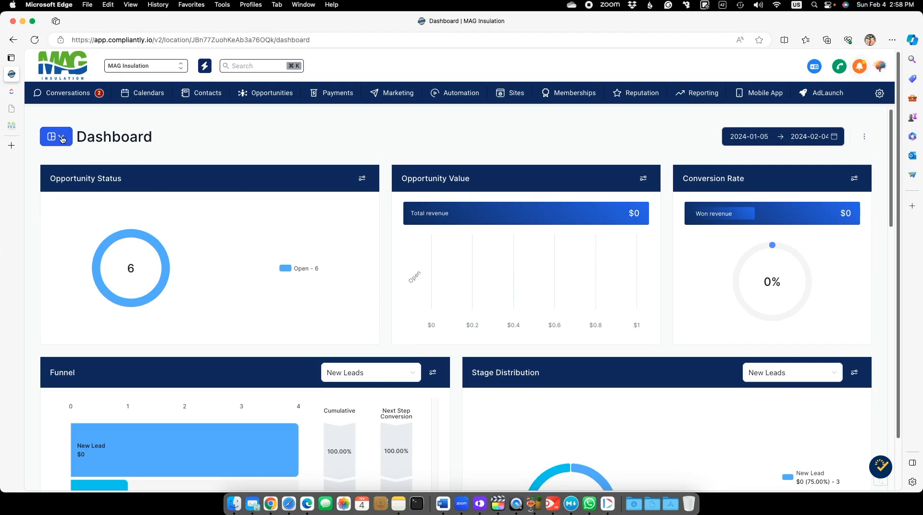
pyautogui.click(62, 139)
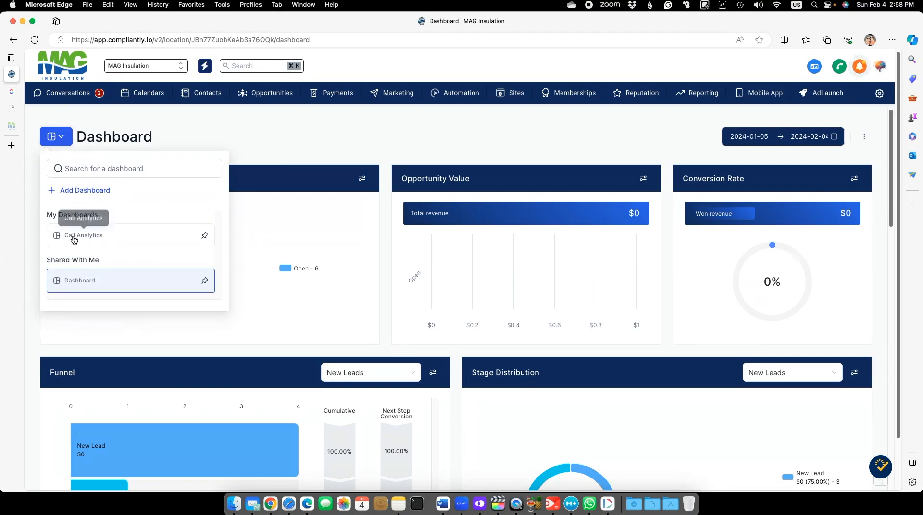
pyautogui.click(73, 235)
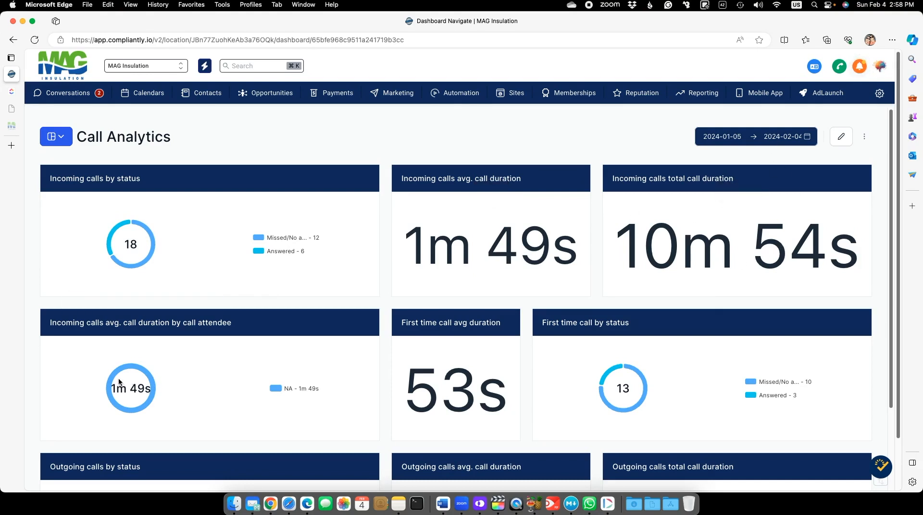
pyautogui.moveTo(185, 332); pyautogui.dragTo(232, 323)
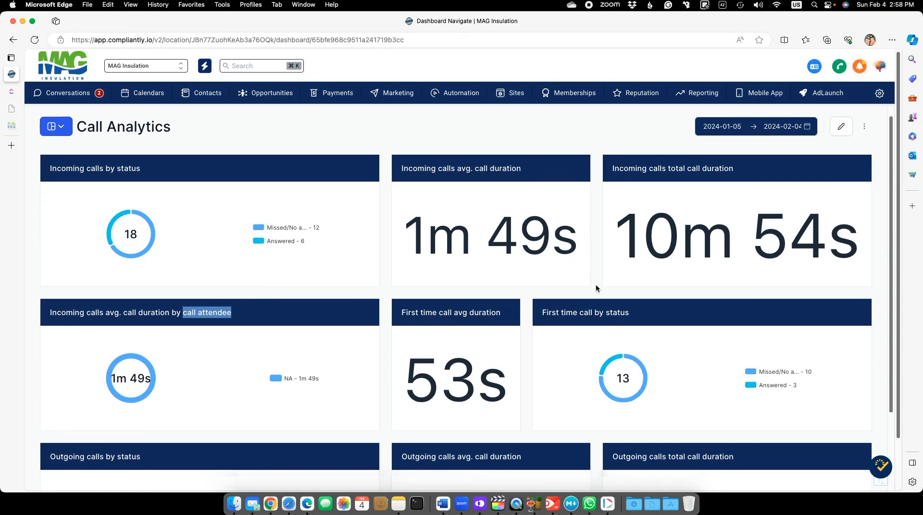
pyautogui.scroll(-5, 596, 285)
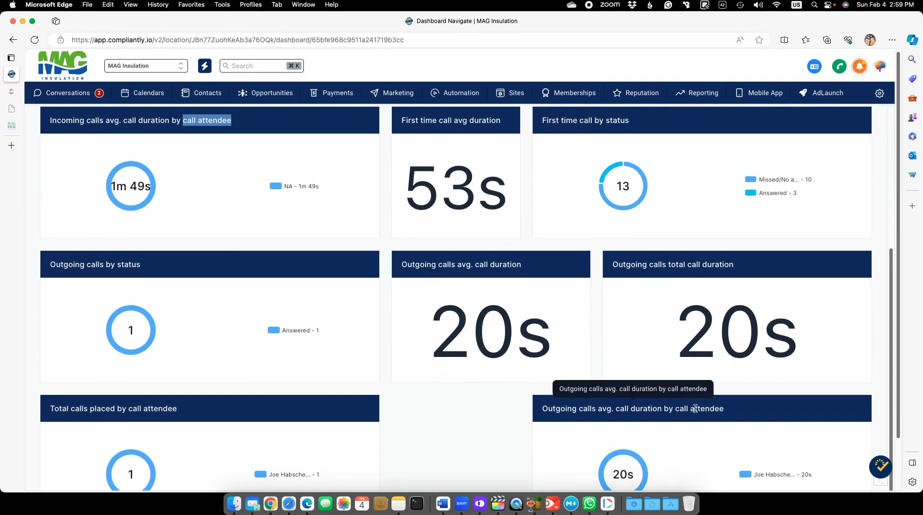
pyautogui.scroll(5, 695, 408)
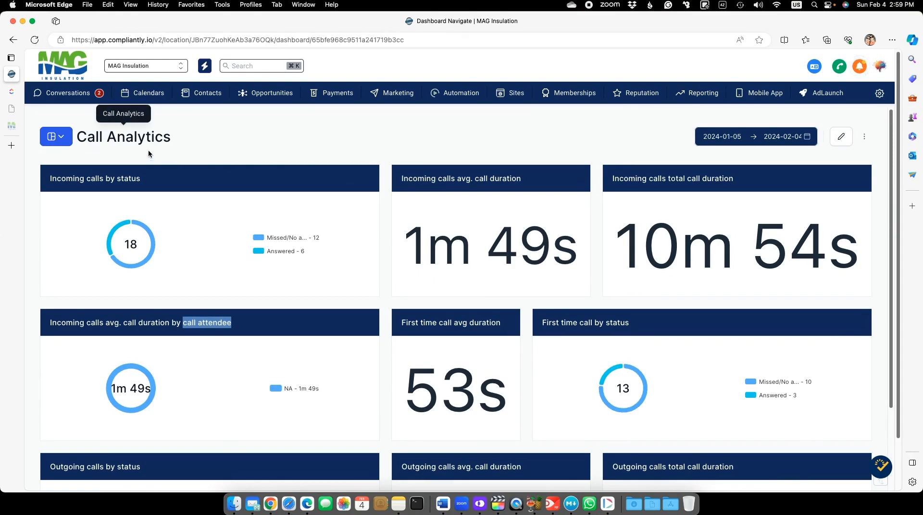
# Create a private dashboard named "Call Analytics Incoming"
pyautogui.click(60, 138)
pyautogui.click(86, 190)
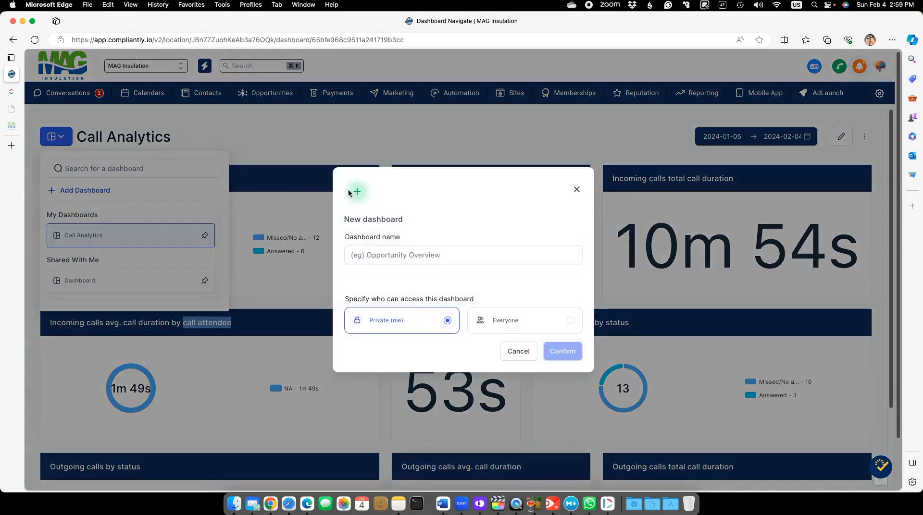
pyautogui.click(383, 255)
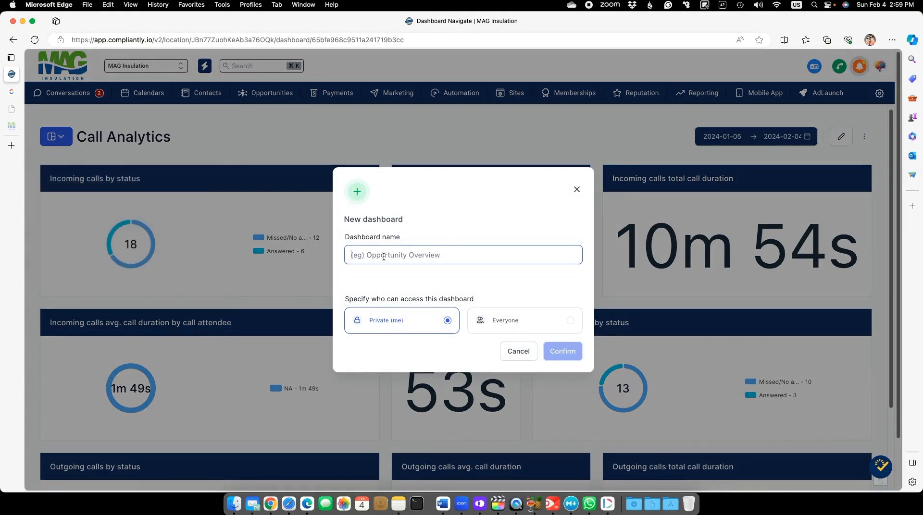
pyautogui.write('Call Analy')
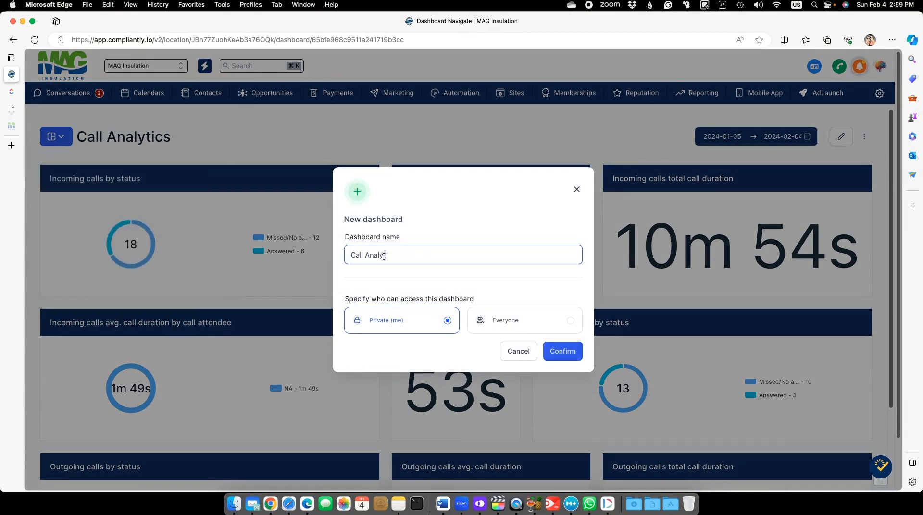
pyautogui.write('tics Incoming')
pyautogui.click(560, 353)
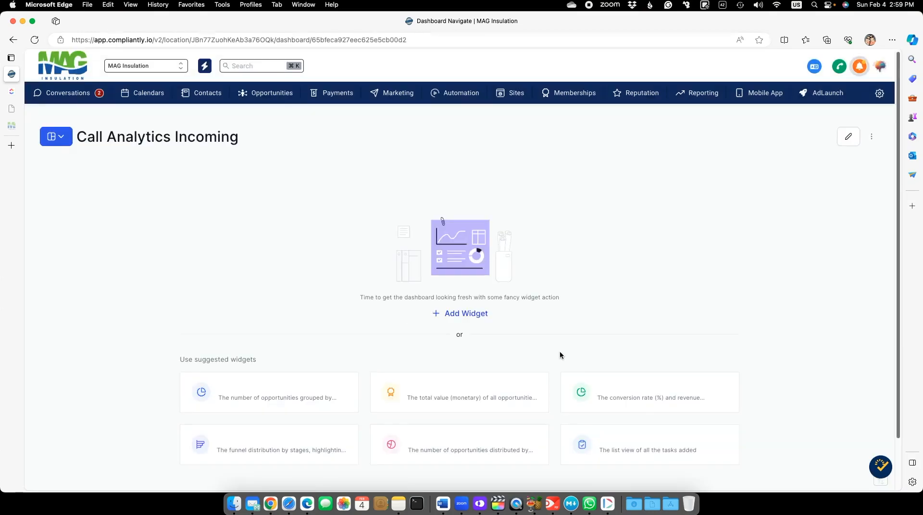
# Put the new dashboard into edit mode and list the Calls widgets available to add
pyautogui.click(849, 136)
pyautogui.click(828, 137)
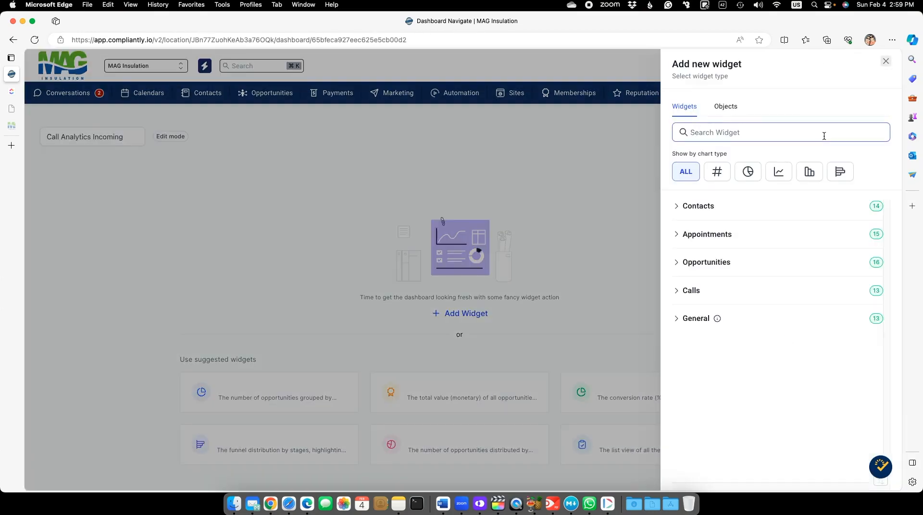
pyautogui.click(682, 291)
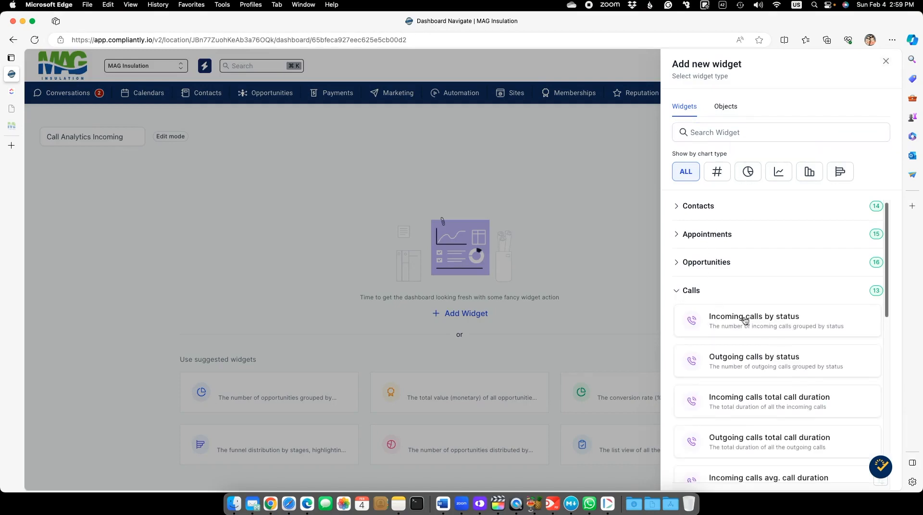
# Examine the available Calls widgets, from incoming and outgoing call metrics to first-time call metrics
pyautogui.scroll(-1, 795, 335)
pyautogui.scroll(-8, 796, 335)
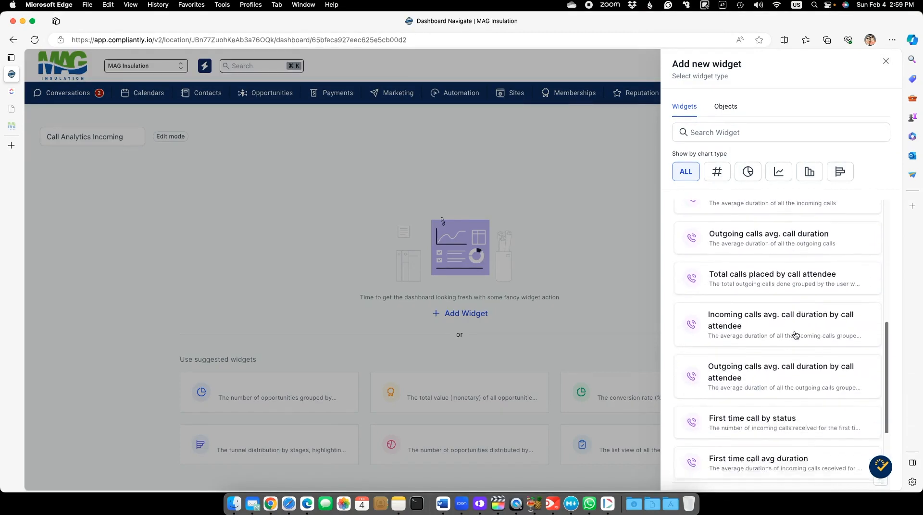
pyautogui.scroll(-2, 796, 336)
pyautogui.scroll(8, 802, 344)
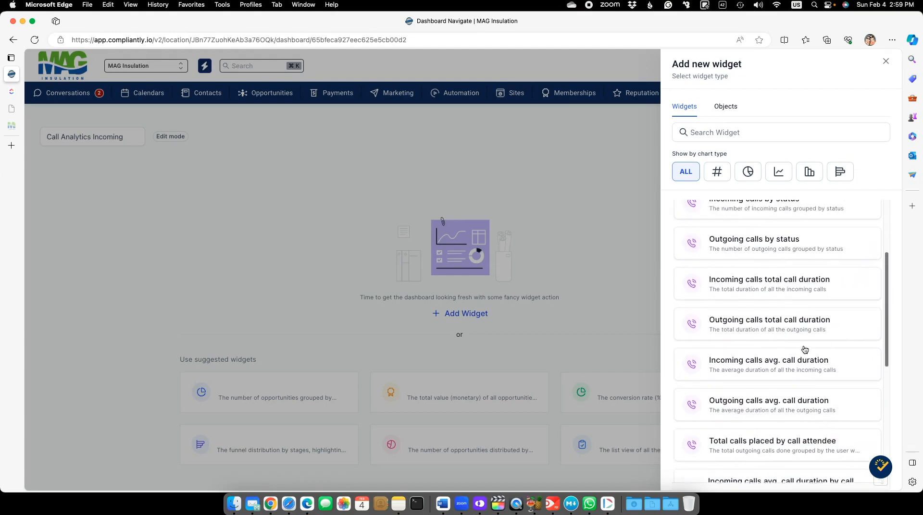
pyautogui.scroll(1, 805, 350)
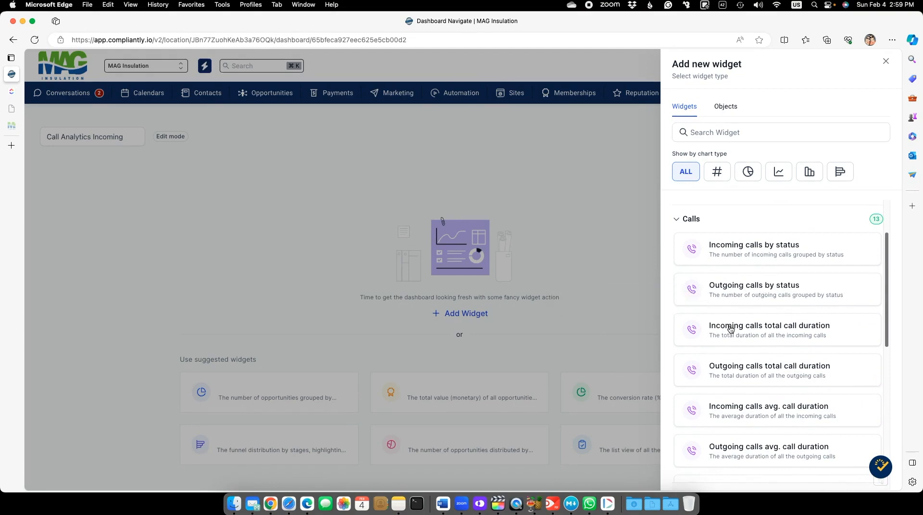
pyautogui.scroll(-1, 778, 332)
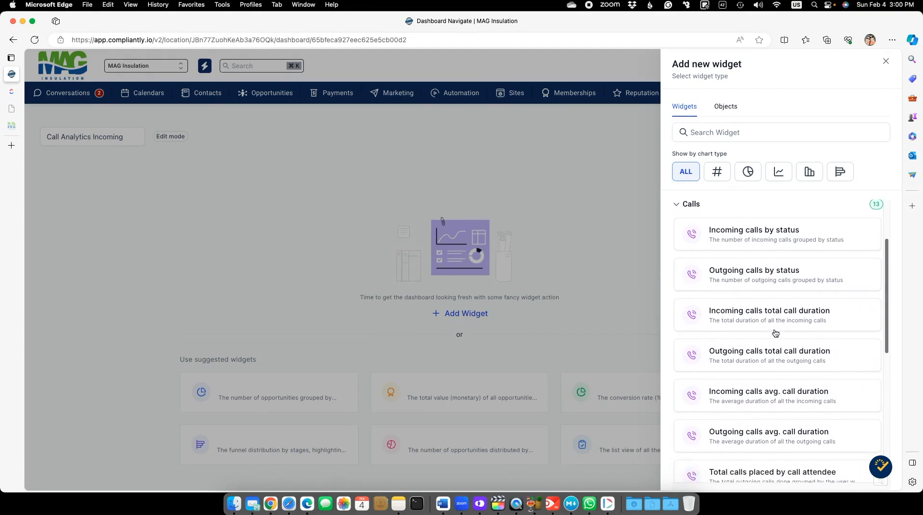
pyautogui.scroll(-3, 774, 323)
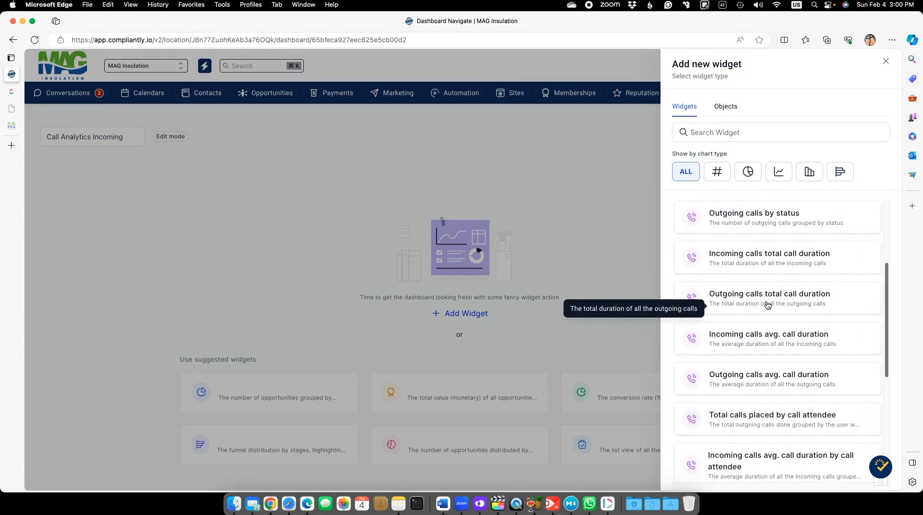
pyautogui.scroll(-2, 768, 306)
pyautogui.scroll(-1, 770, 308)
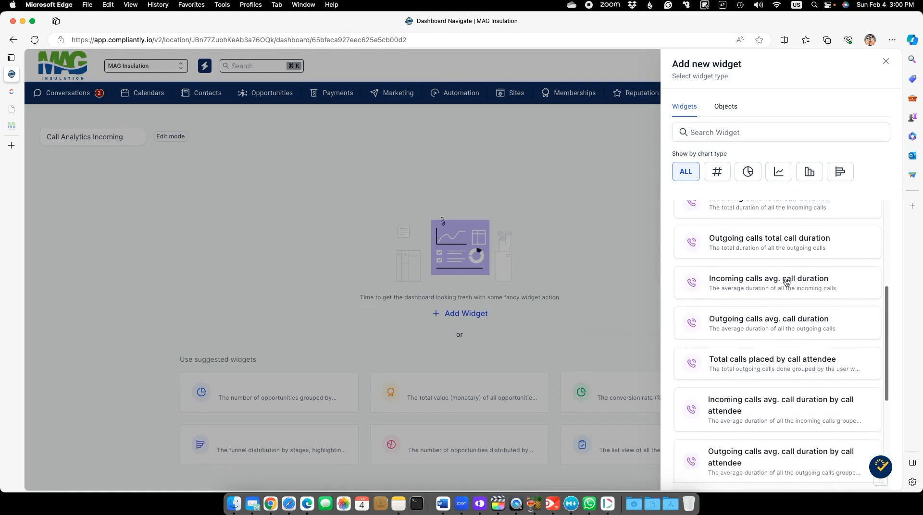
pyautogui.scroll(-3, 773, 330)
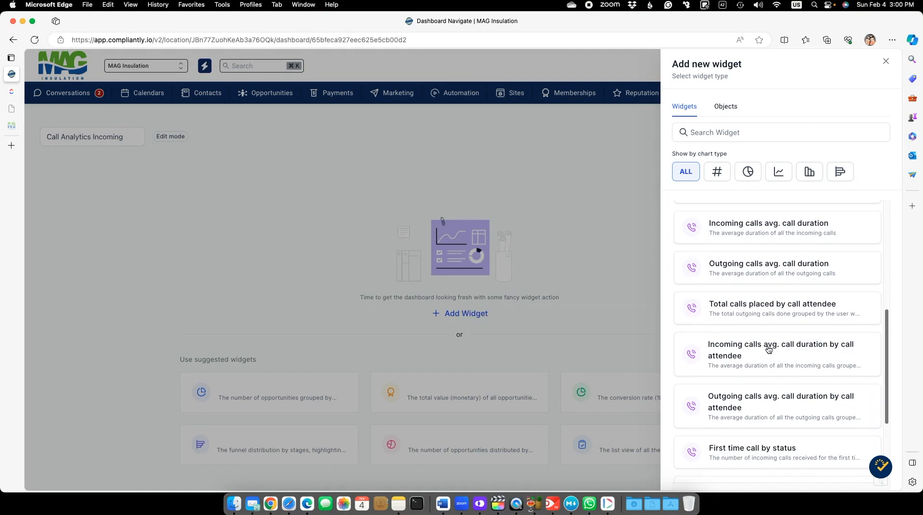
pyautogui.scroll(-2, 774, 350)
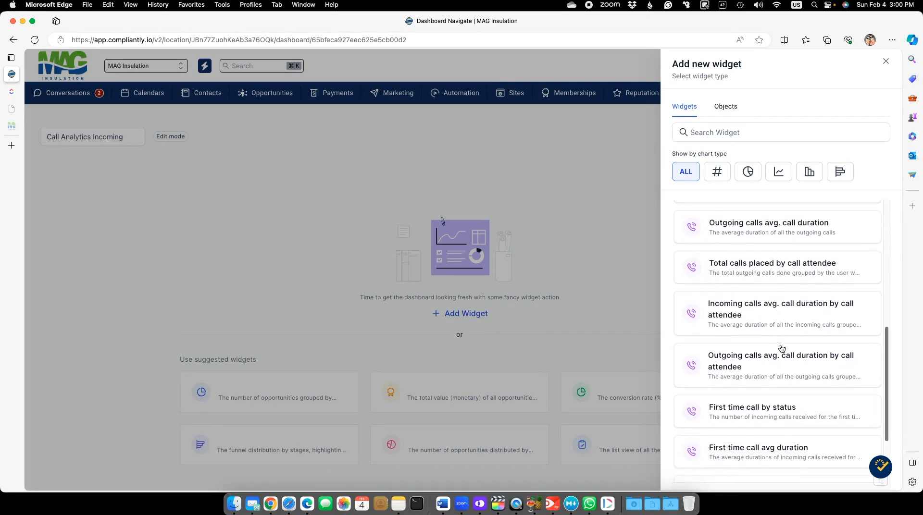
pyautogui.scroll(-4, 795, 364)
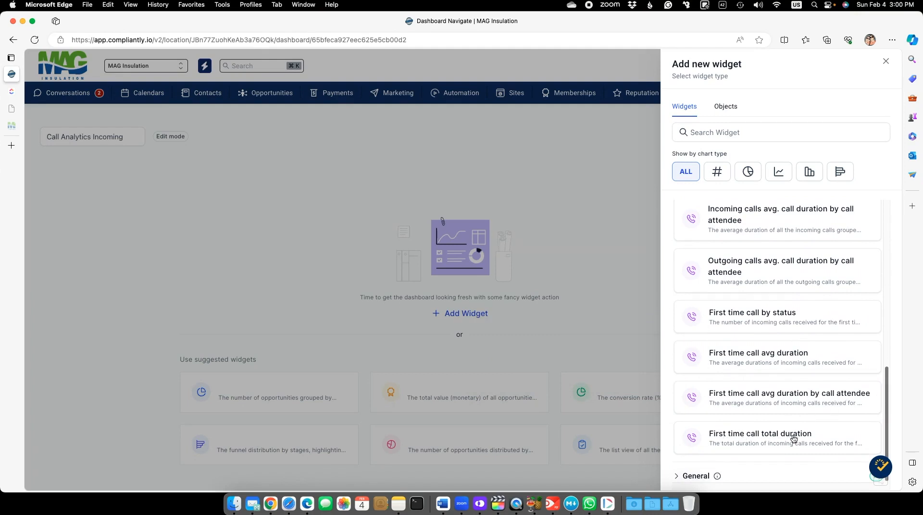
pyautogui.scroll(10, 794, 439)
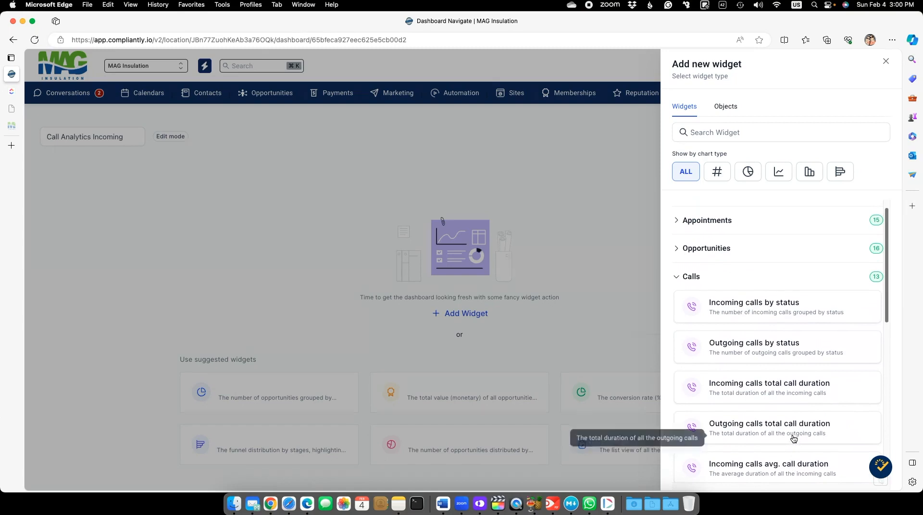
pyautogui.scroll(-1, 793, 439)
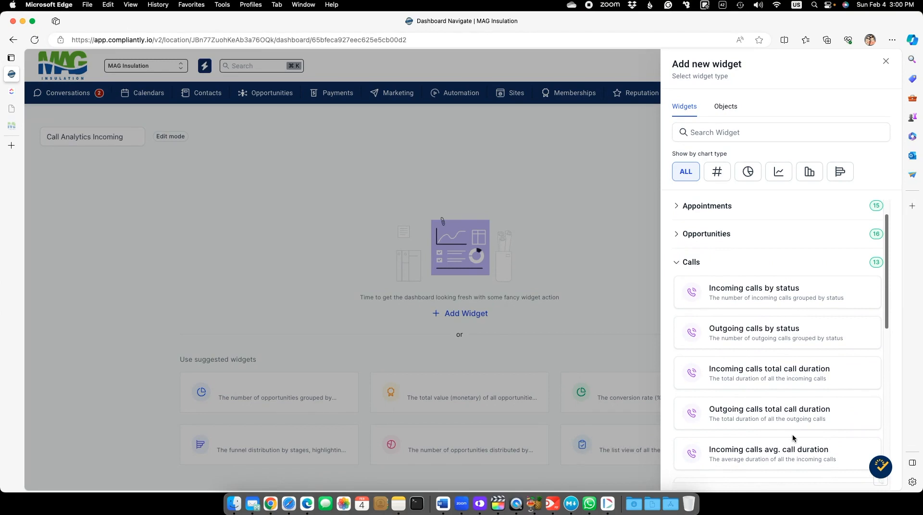
# Add the Incoming calls by status widget as a donut chart, with Direction Is Incoming as its only condition
pyautogui.click(752, 292)
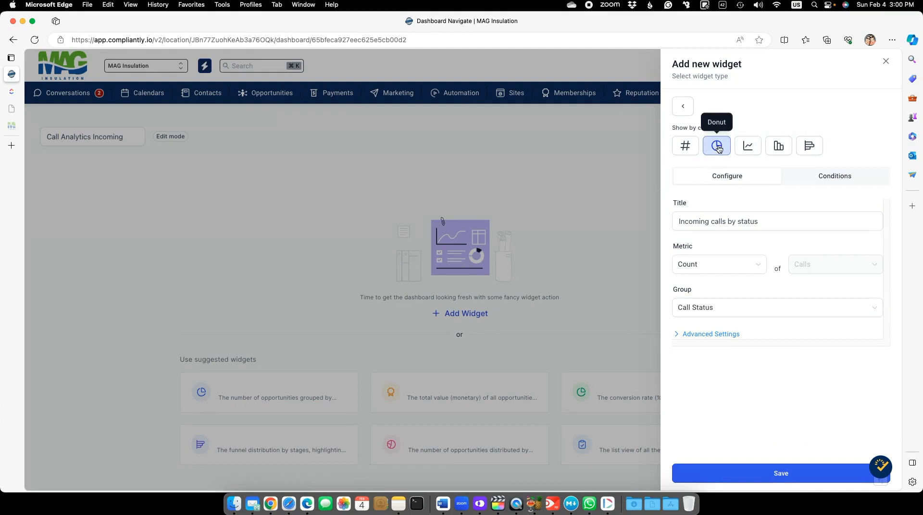
pyautogui.click(831, 176)
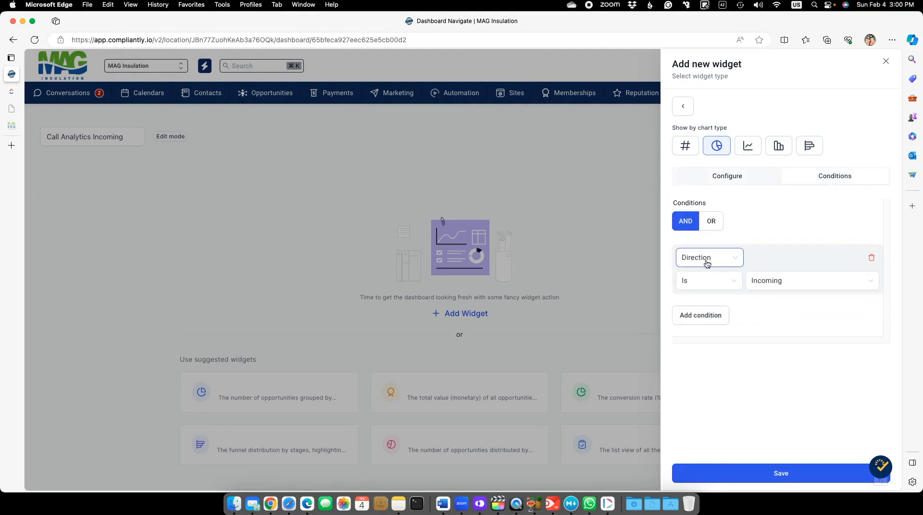
pyautogui.click(716, 317)
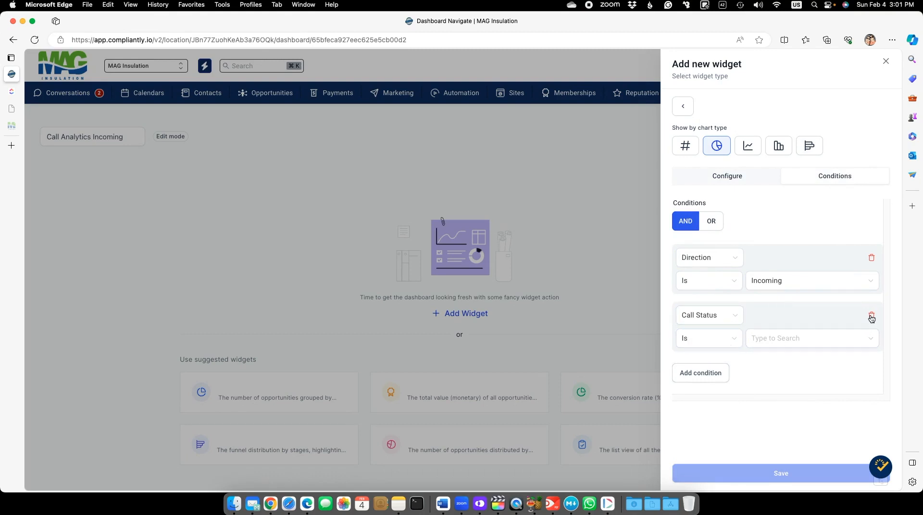
pyautogui.click(871, 317)
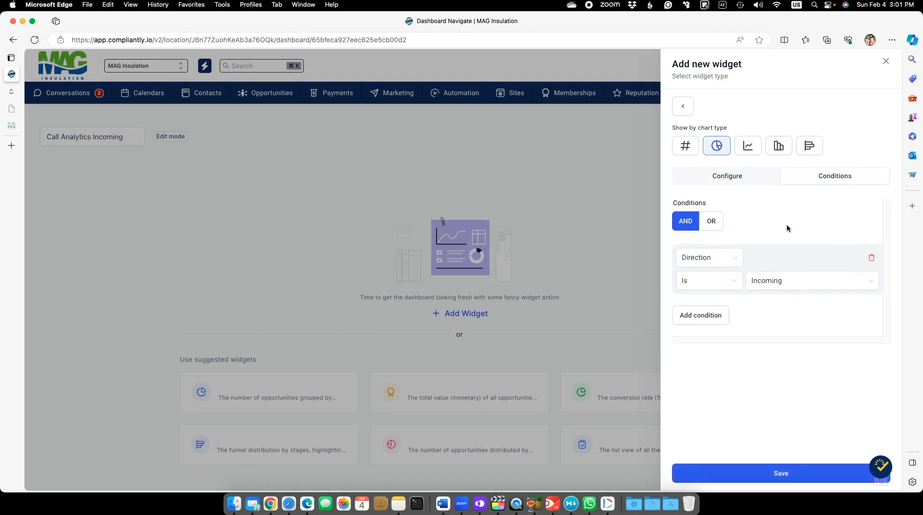
pyautogui.click(686, 145)
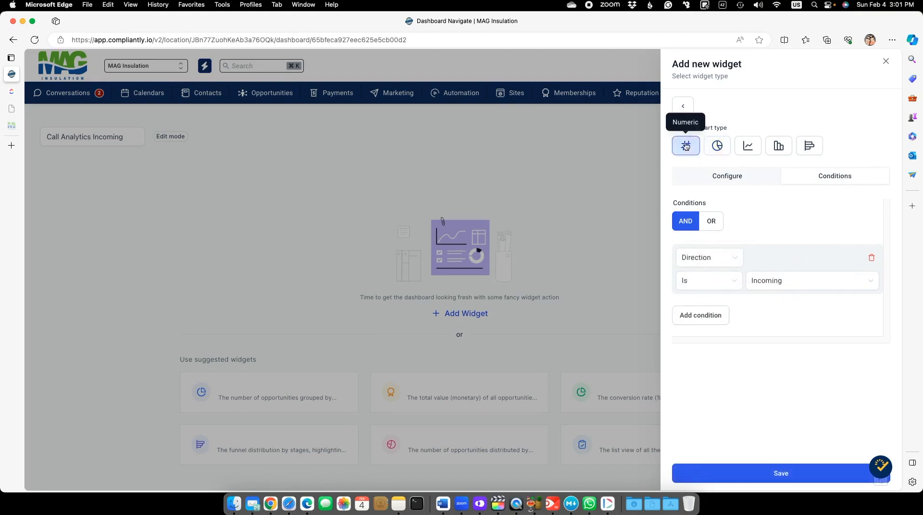
pyautogui.click(716, 148)
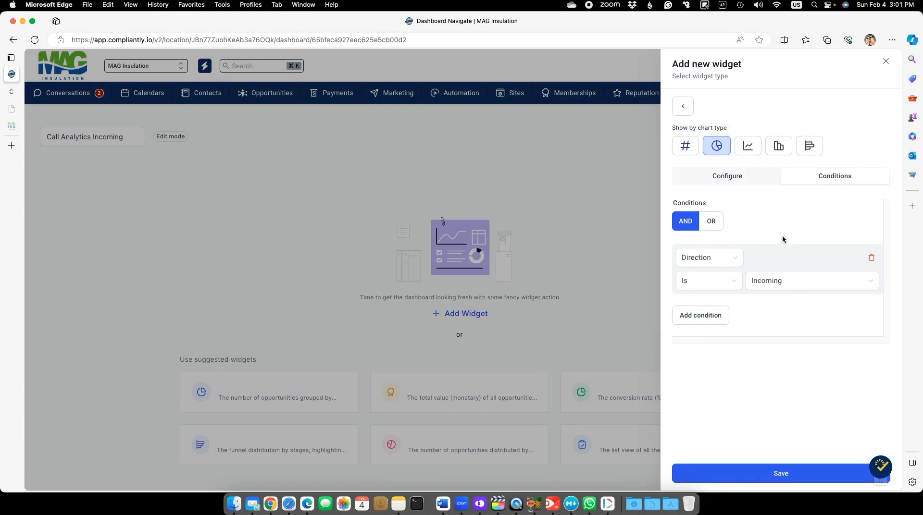
pyautogui.click(776, 481)
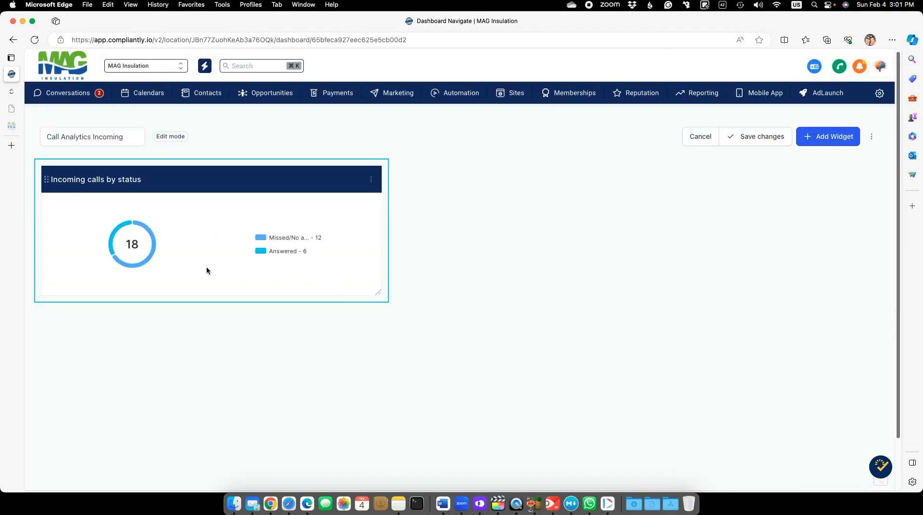
pyautogui.moveTo(376, 294); pyautogui.dragTo(336, 298)
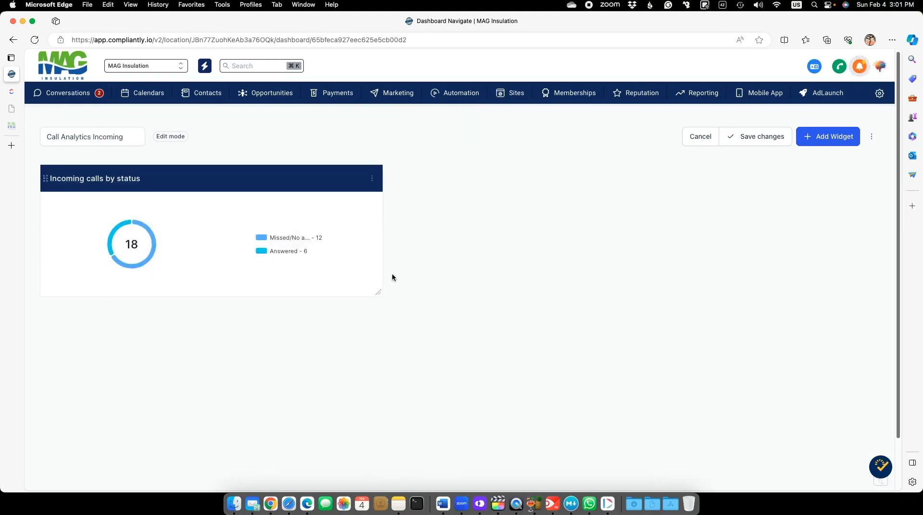
# Add the Incoming calls total call duration widget and stretch it to the height of the Incoming calls by status widget
pyautogui.click(846, 137)
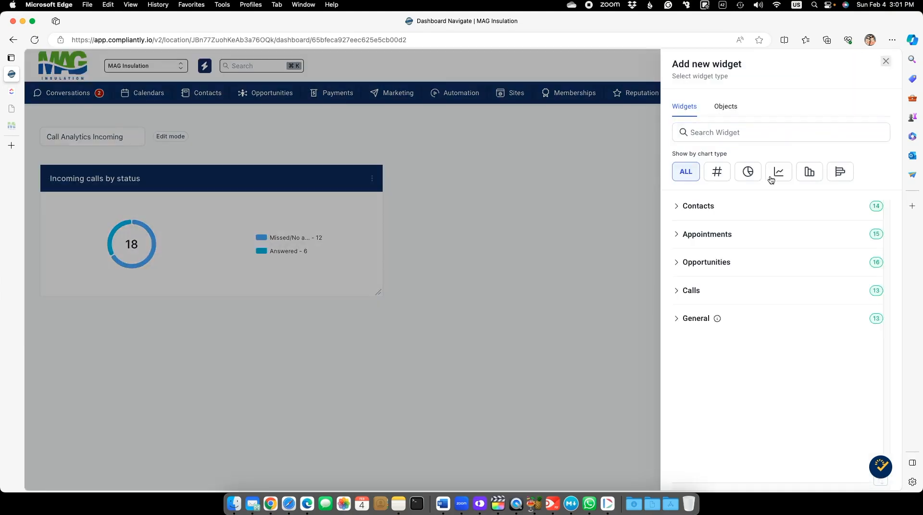
pyautogui.click(678, 293)
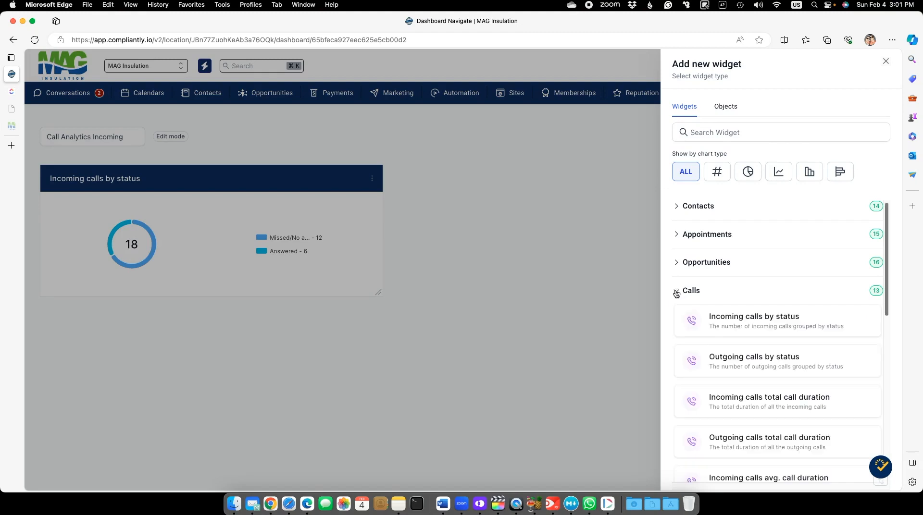
pyautogui.click(747, 405)
pyautogui.click(781, 474)
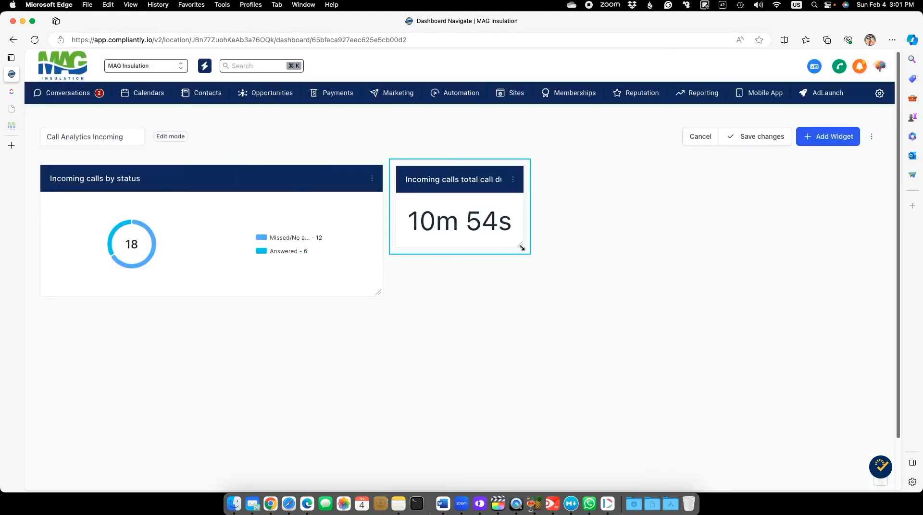
pyautogui.moveTo(522, 248); pyautogui.dragTo(523, 293)
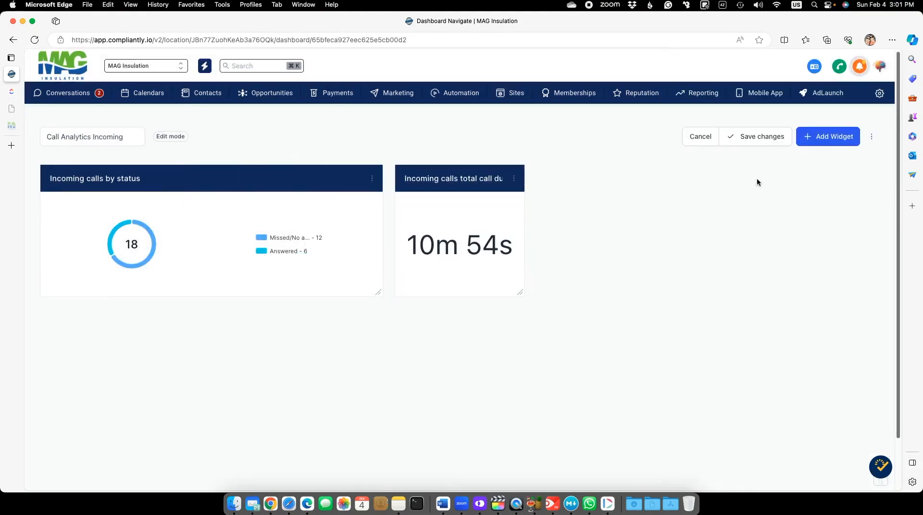
# Add the Incoming calls avg. call duration widget from the Calls widgets with its default number chart settings
pyautogui.click(832, 137)
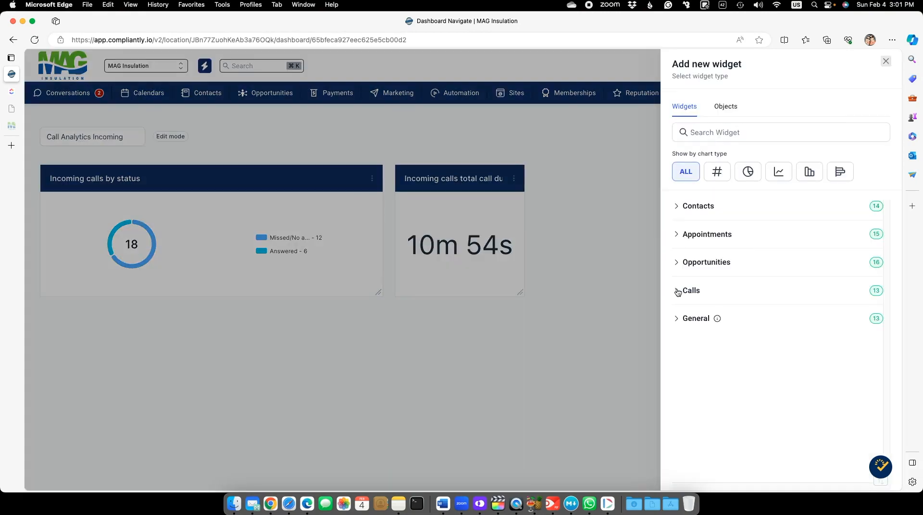
pyautogui.click(678, 291)
pyautogui.scroll(-3, 793, 373)
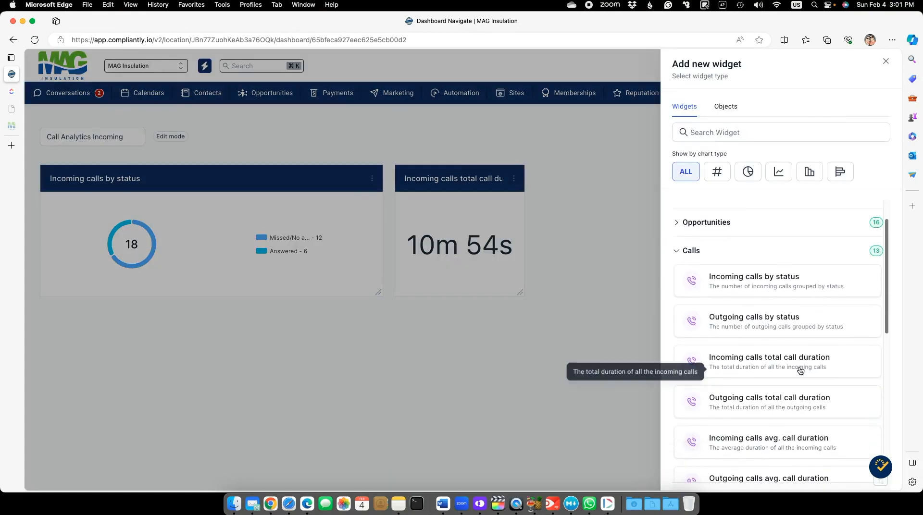
pyautogui.click(768, 407)
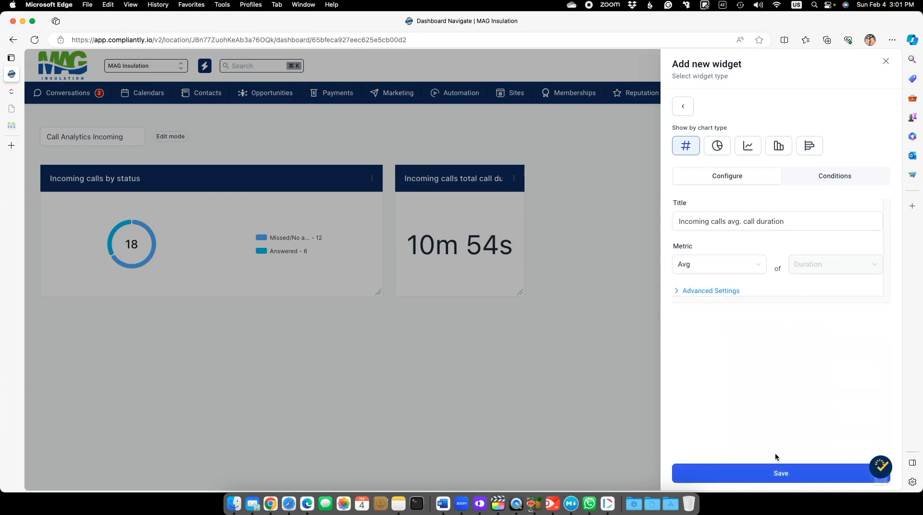
pyautogui.click(779, 474)
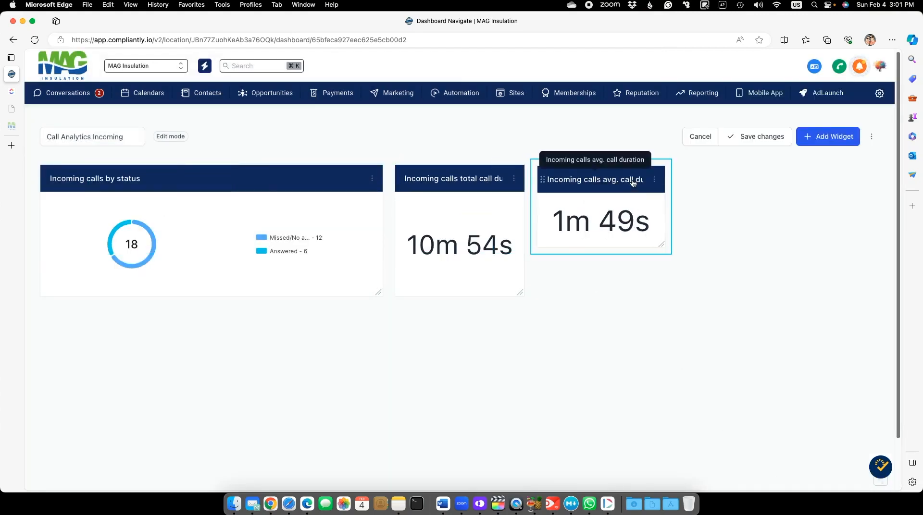
# Place the avg. call duration widget ahead of total call duration, stretch it to the row's height and widen the total call duration widget
pyautogui.moveTo(662, 245); pyautogui.dragTo(685, 249)
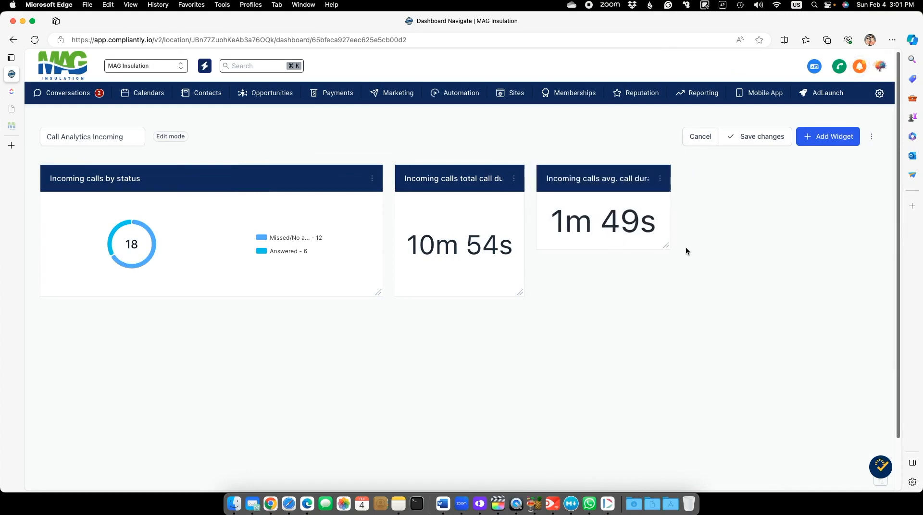
pyautogui.moveTo(436, 171); pyautogui.dragTo(733, 179)
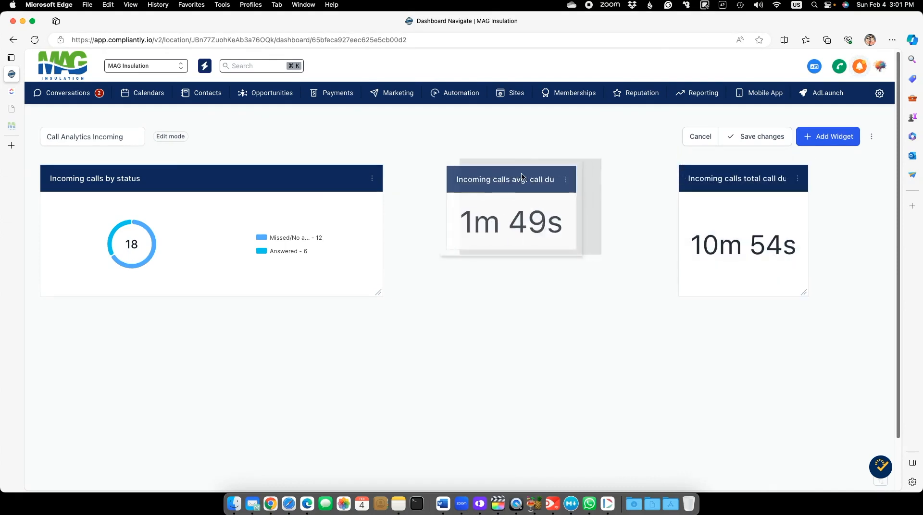
pyautogui.moveTo(731, 176); pyautogui.dragTo(606, 176)
pyautogui.moveTo(661, 292); pyautogui.dragTo(705, 284)
pyautogui.moveTo(519, 244); pyautogui.dragTo(513, 311)
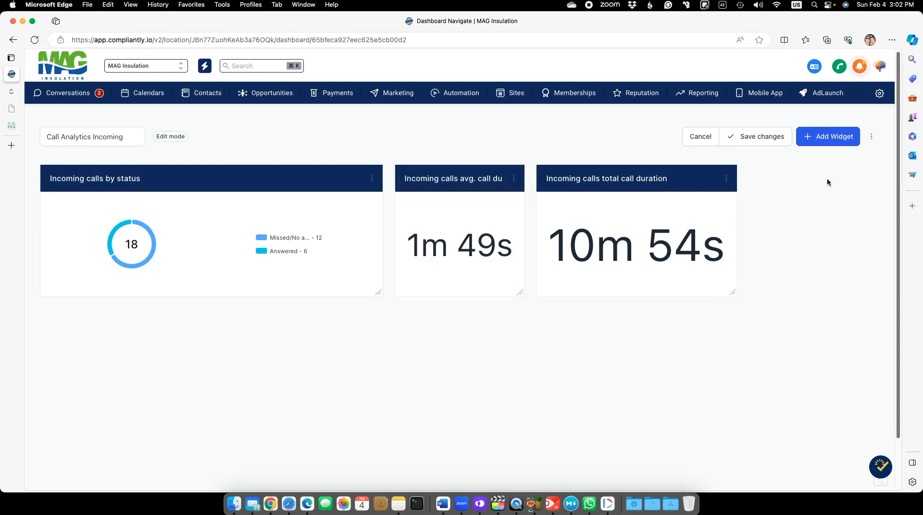
# Add the First time call by status widget from the Calls widgets as a donut chart grouped by Call Status
pyautogui.click(817, 137)
pyautogui.click(678, 298)
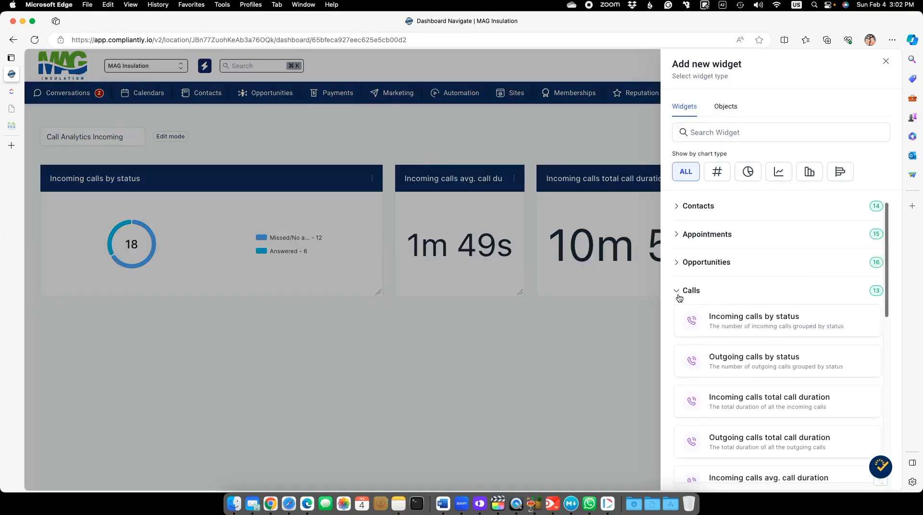
pyautogui.scroll(-3, 783, 353)
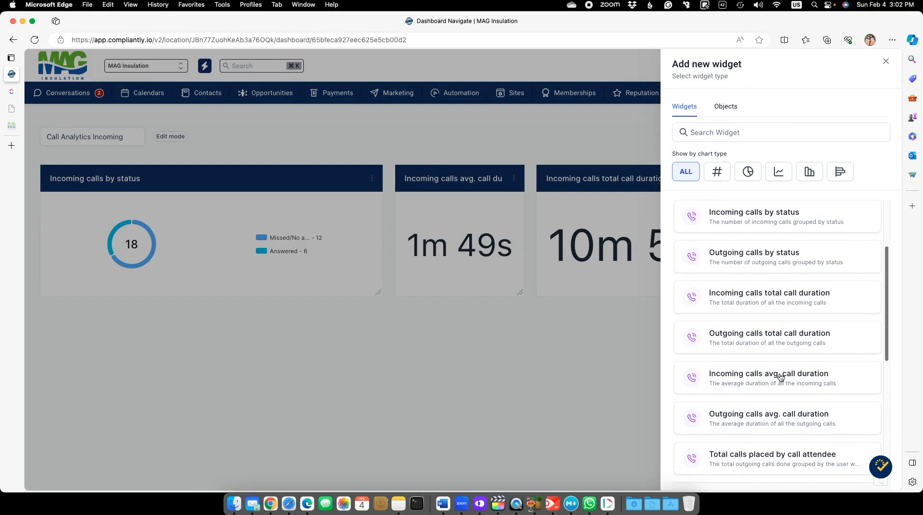
pyautogui.scroll(-4, 774, 385)
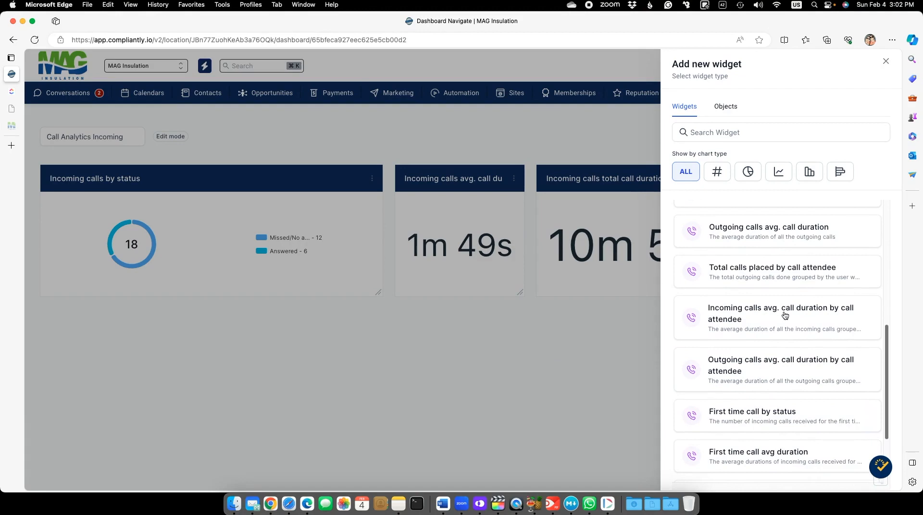
pyautogui.scroll(-1, 776, 336)
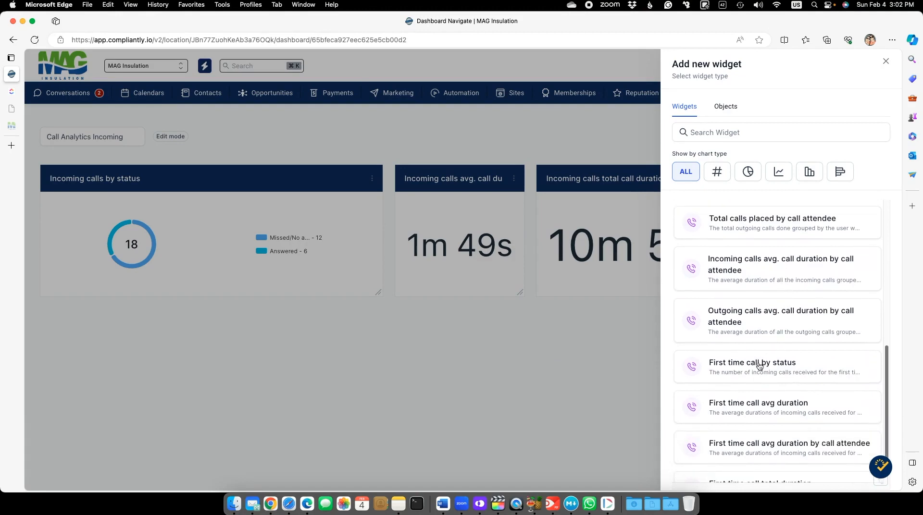
pyautogui.click(758, 368)
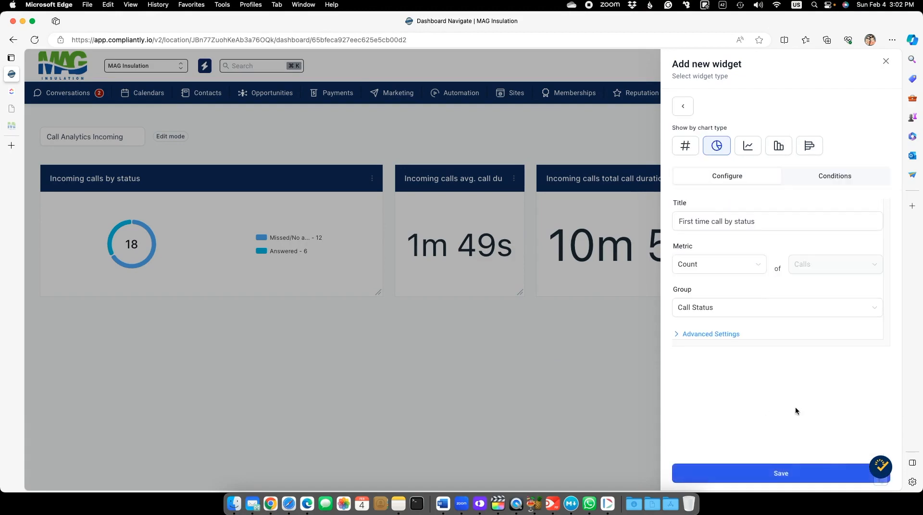
pyautogui.click(791, 471)
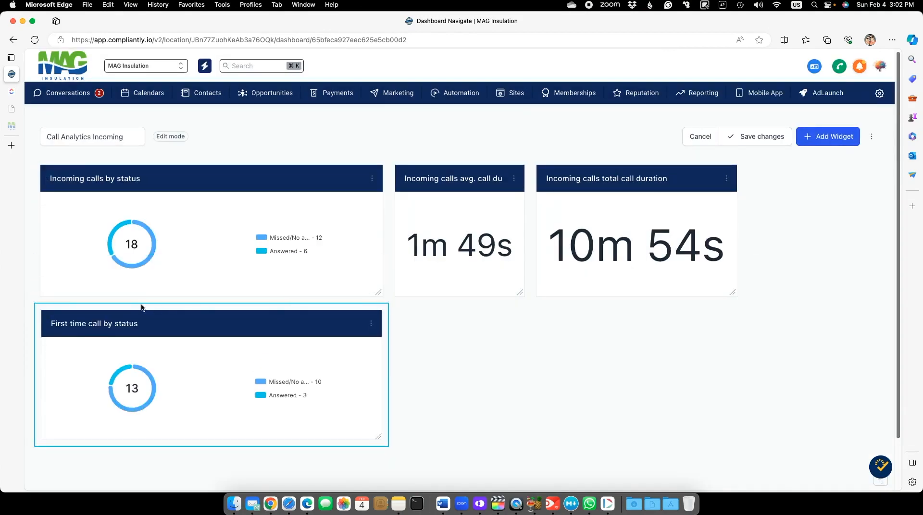
# Add the First time call avg duration by call attendee widget as a donut chart grouped by Call attended by
pyautogui.click(824, 137)
pyautogui.click(682, 294)
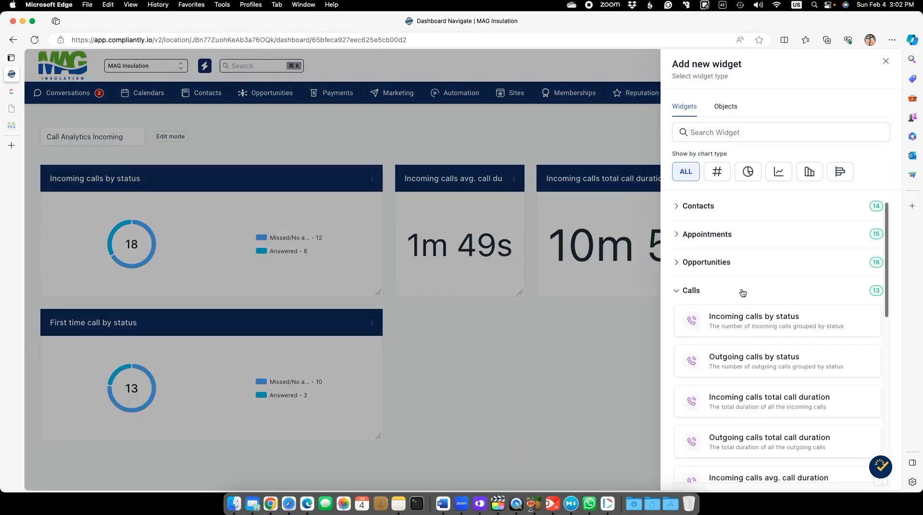
pyautogui.scroll(-5, 769, 361)
pyautogui.click(782, 460)
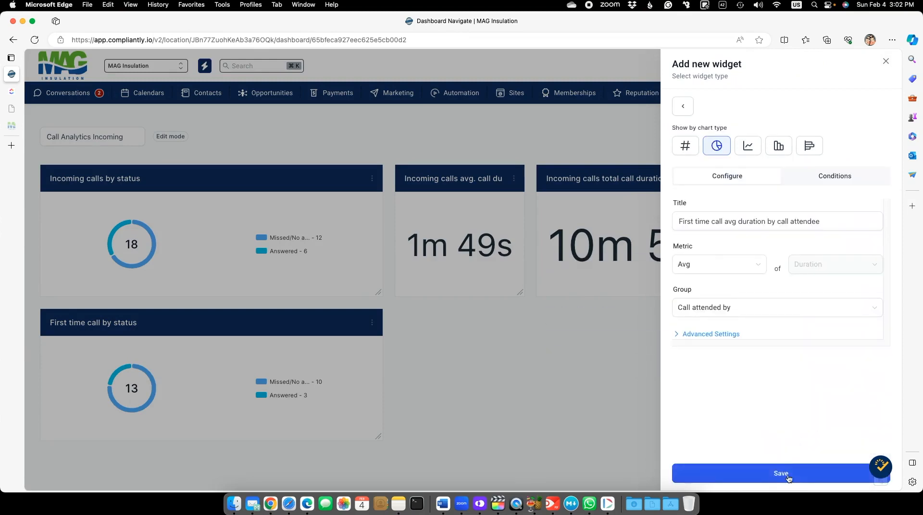
pyautogui.click(787, 475)
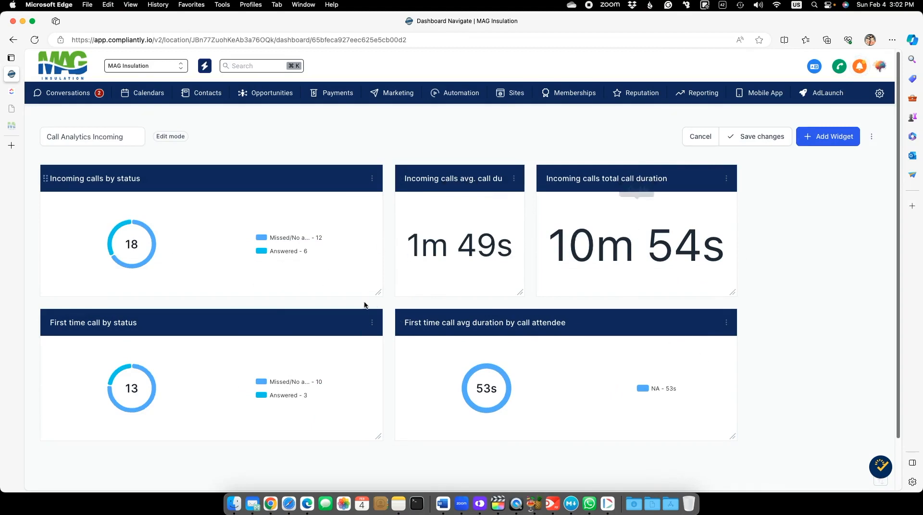
# Examine the widgets offered under Contacts, Appointments, Opportunities and General for the dashboard
pyautogui.click(824, 139)
pyautogui.click(677, 208)
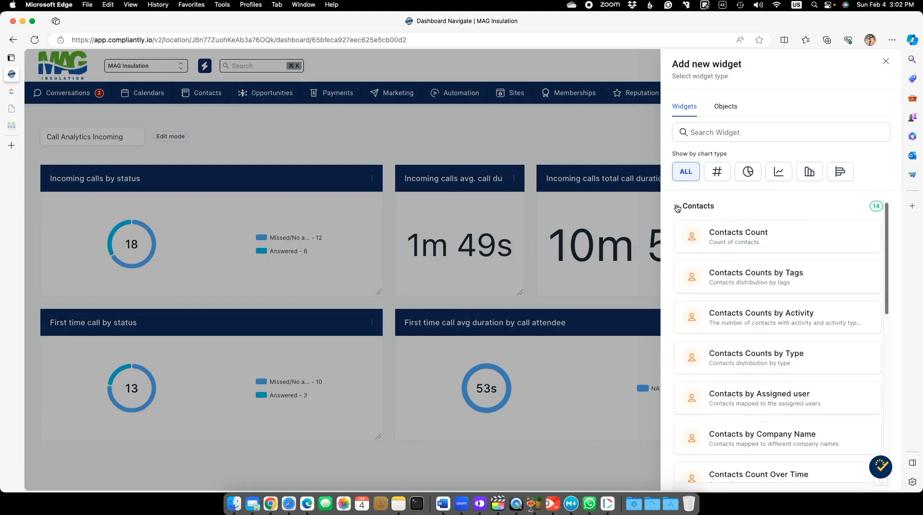
pyautogui.click(678, 208)
pyautogui.click(677, 234)
pyautogui.click(678, 238)
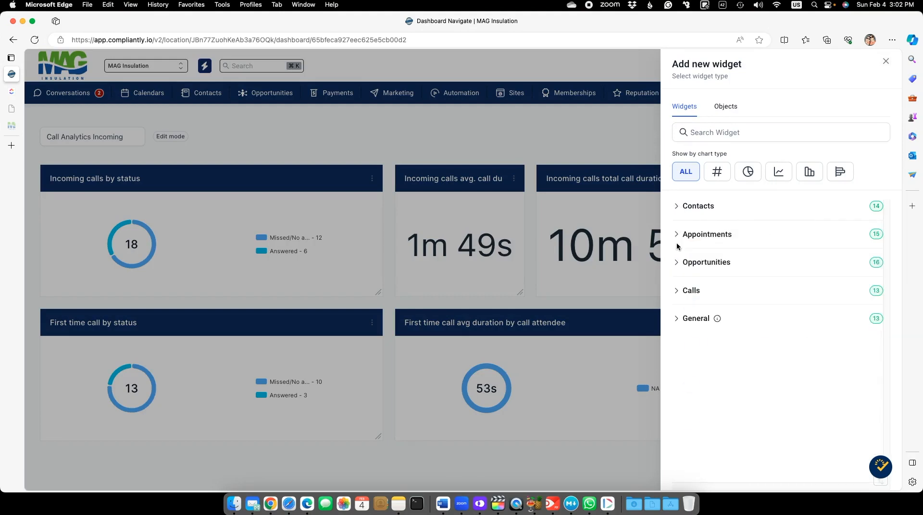
pyautogui.click(675, 268)
pyautogui.click(675, 267)
pyautogui.click(678, 319)
pyautogui.scroll(-5, 758, 382)
pyautogui.scroll(5, 756, 381)
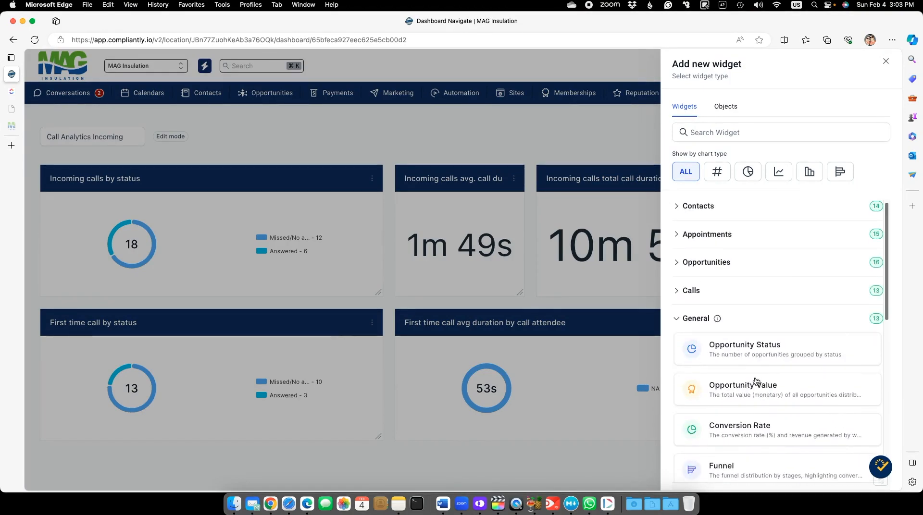
pyautogui.click(678, 319)
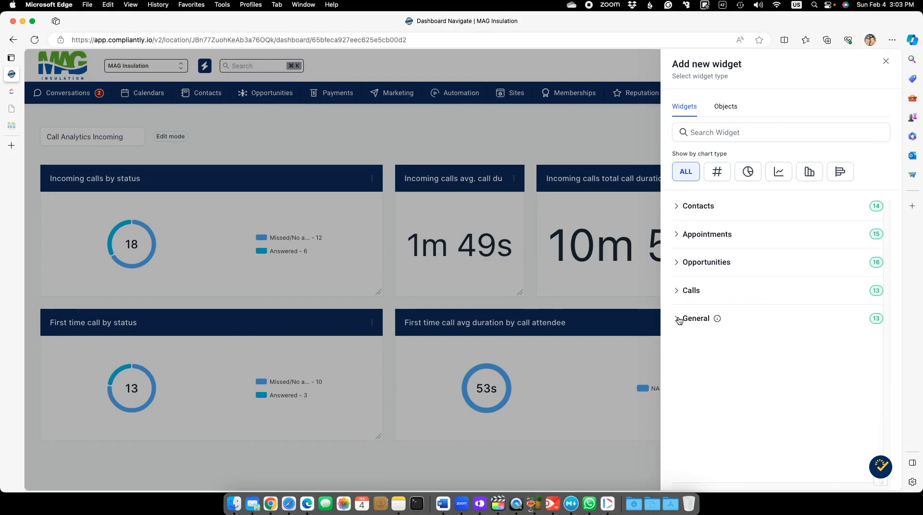
# Look through the Calls widgets once more and save the Call Analytics Incoming dashboard
pyautogui.click(677, 290)
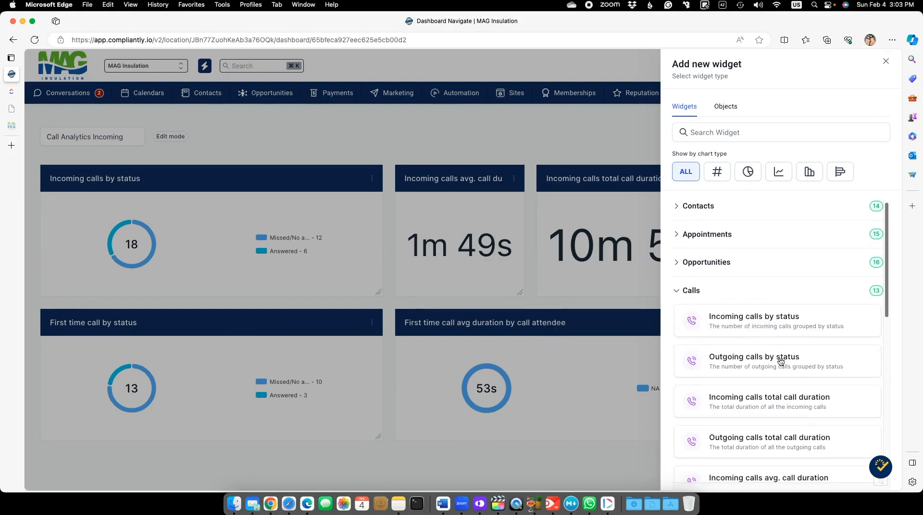
pyautogui.scroll(-7, 769, 358)
pyautogui.scroll(8, 780, 362)
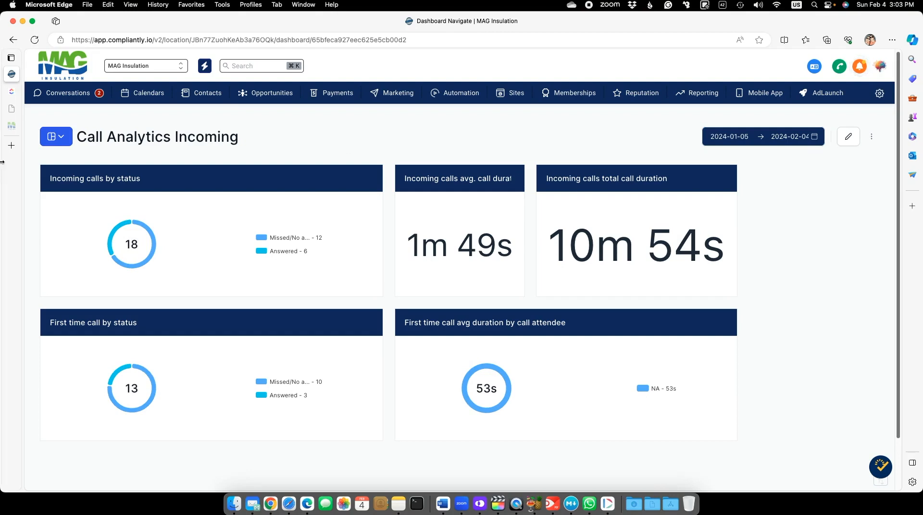
# Review the incoming and outgoing widgets on the Call Analytics dashboard, then return to Call Analytics Incoming
pyautogui.click(59, 142)
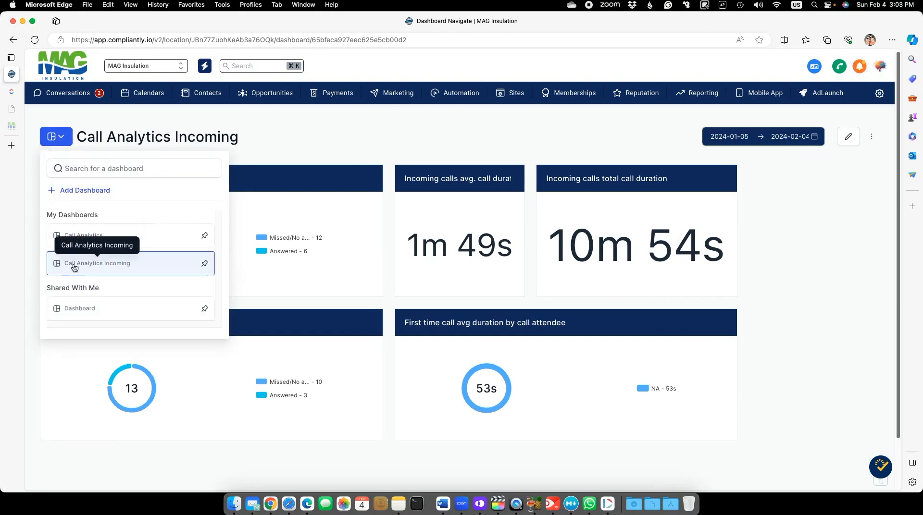
pyautogui.click(81, 235)
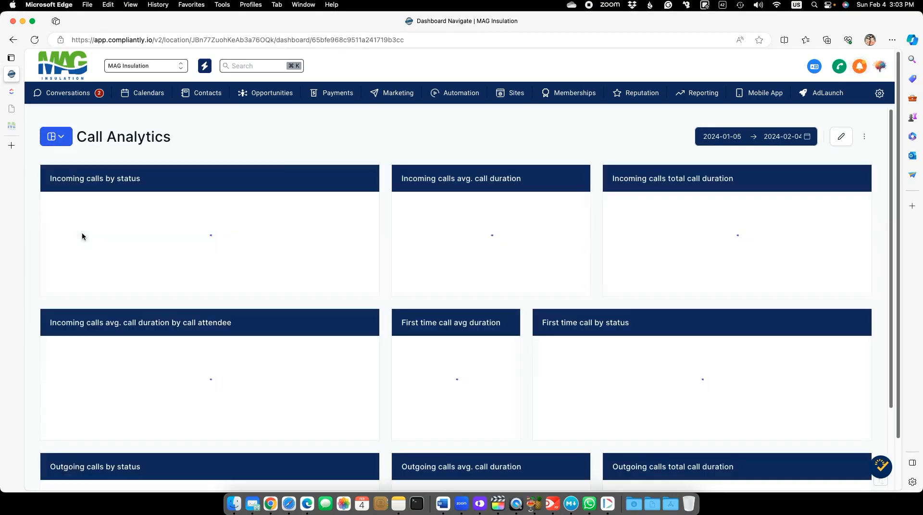
pyautogui.scroll(-5, 383, 399)
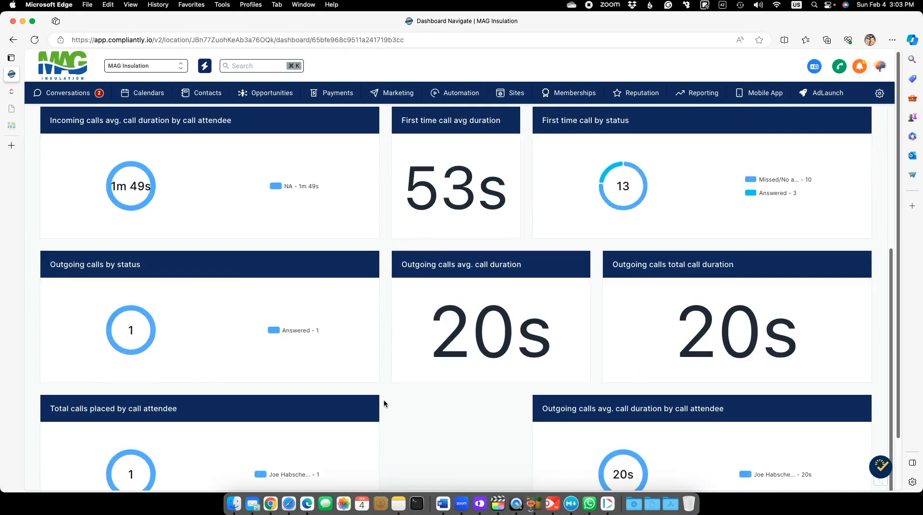
pyautogui.scroll(2, 417, 404)
pyautogui.scroll(3, 417, 406)
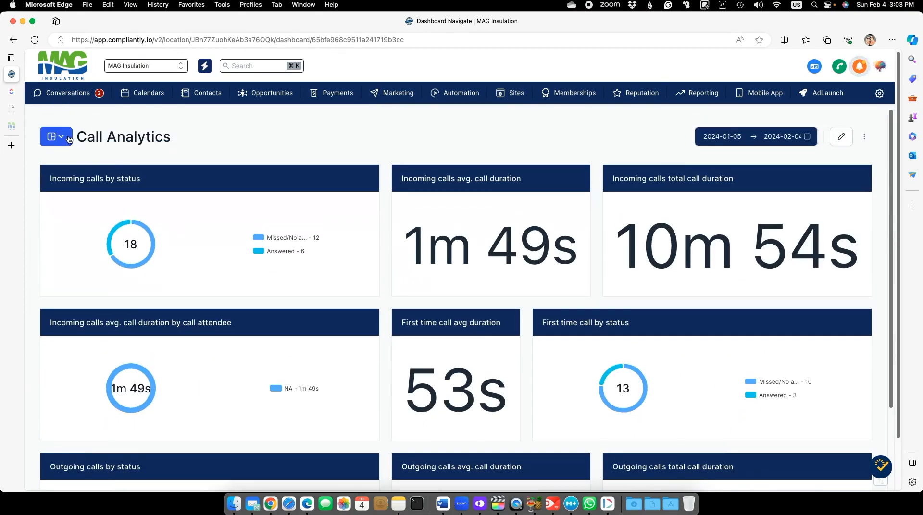
pyautogui.scroll(-4, 590, 407)
pyautogui.scroll(4, 615, 389)
pyautogui.click(67, 139)
pyautogui.click(91, 263)
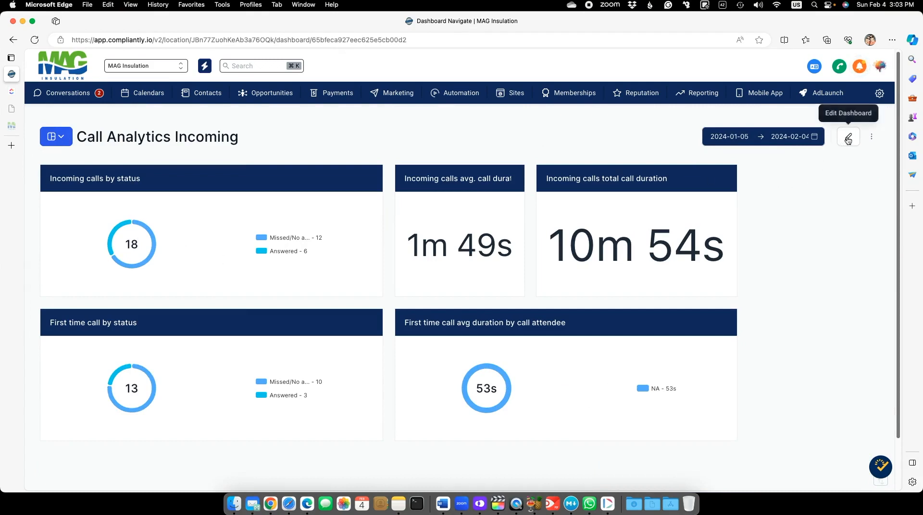
# Create a new private dashboard named "Outgoing Calls Analytics"
pyautogui.click(58, 137)
pyautogui.click(66, 190)
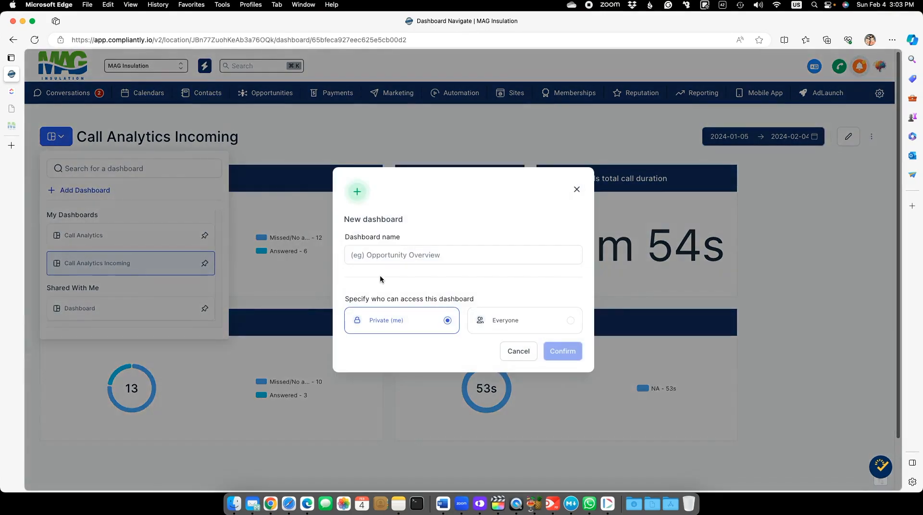
pyautogui.click(378, 256)
pyautogui.write('Outgoing Calls Analytics')
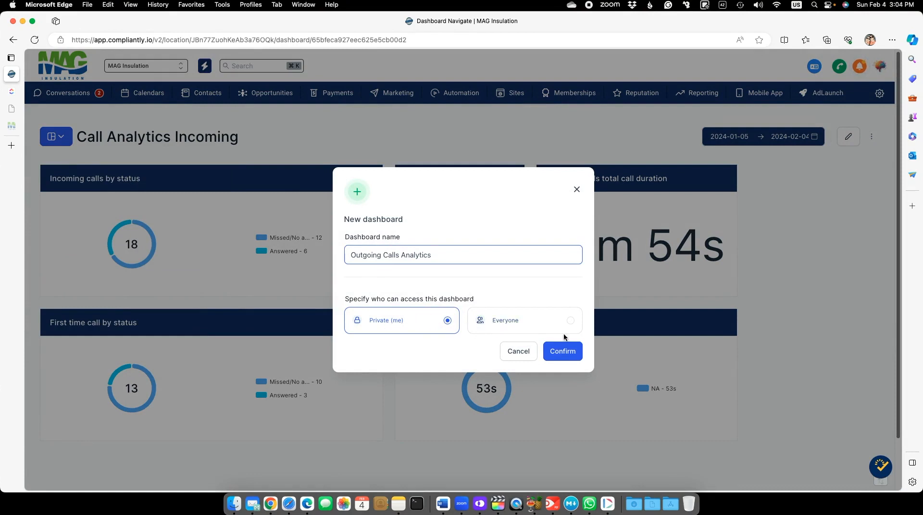
pyautogui.click(562, 351)
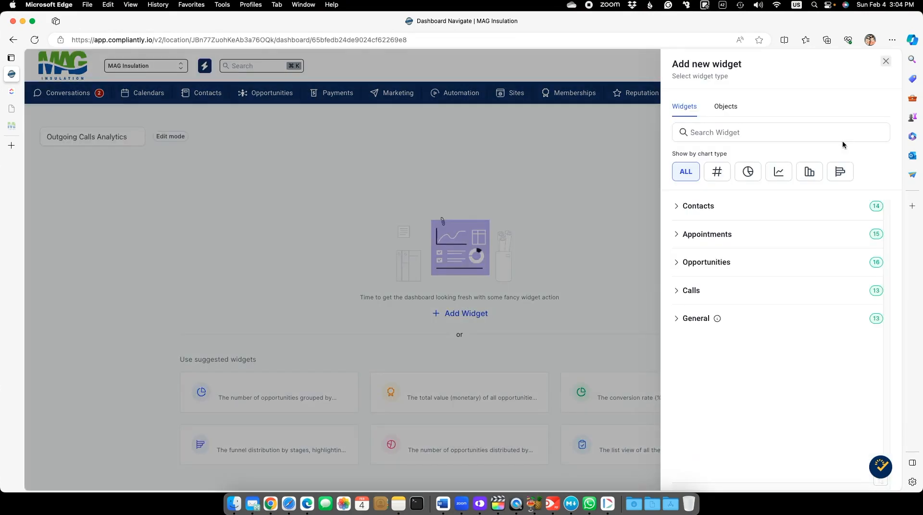
# Add the Outgoing calls by status widget to the new dashboard as a donut chart grouped by Call Status
pyautogui.click(678, 292)
pyautogui.scroll(-2, 742, 299)
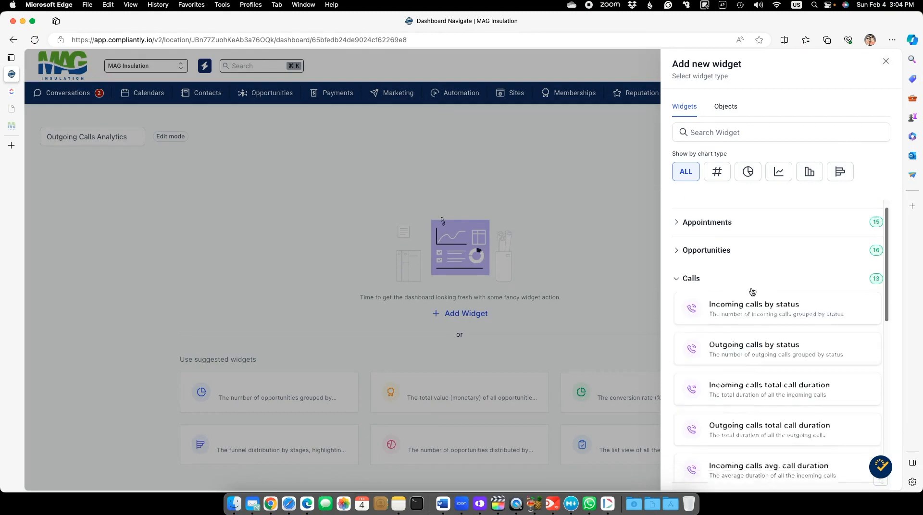
pyautogui.click(736, 318)
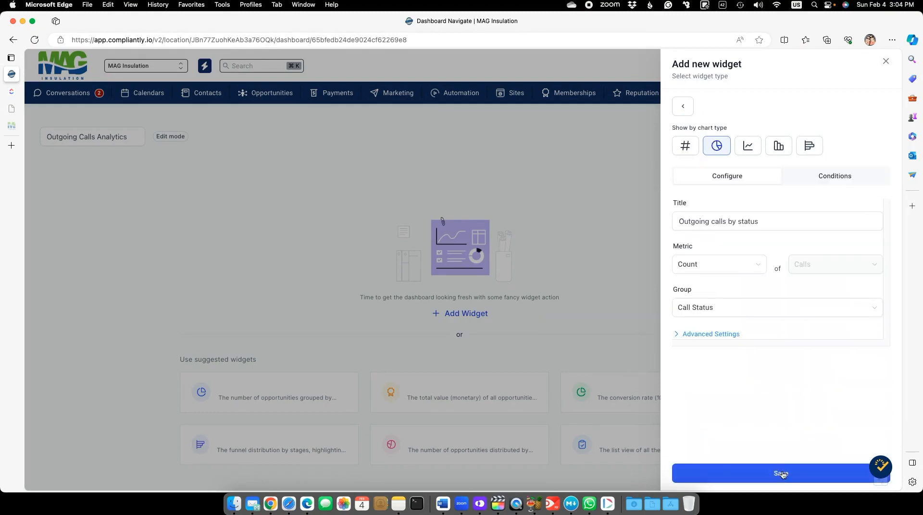
pyautogui.click(783, 475)
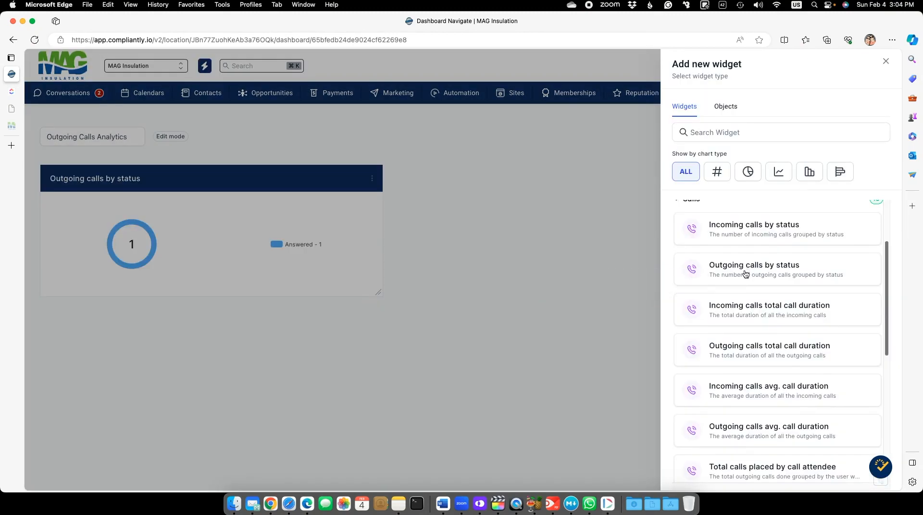
# Add the Outgoing calls total call duration, Outgoing calls avg. call duration and Total calls placed by call attendee widgets to the dashboard
pyautogui.click(740, 348)
pyautogui.click(758, 473)
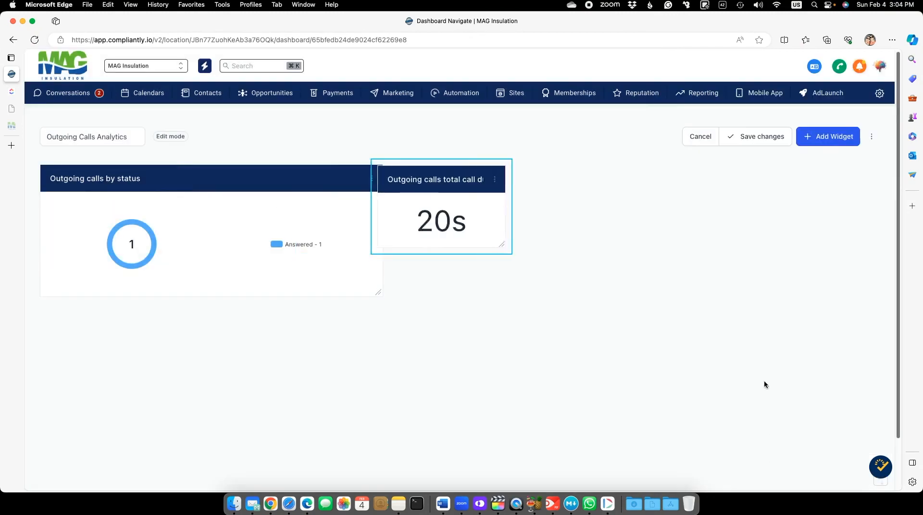
pyautogui.click(741, 370)
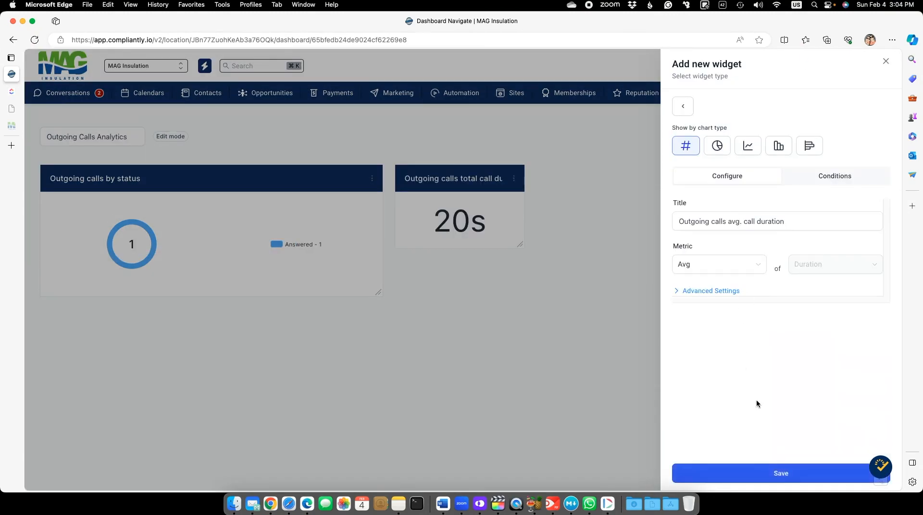
pyautogui.click(779, 473)
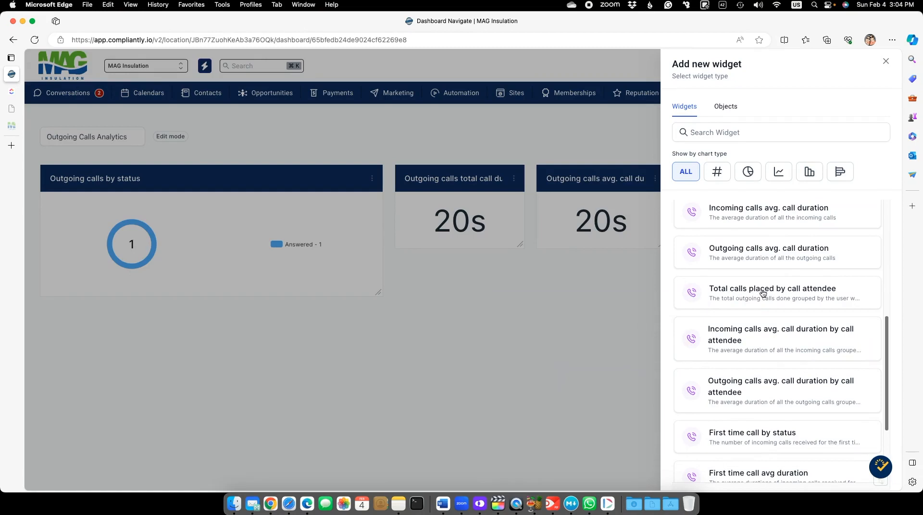
pyautogui.click(763, 294)
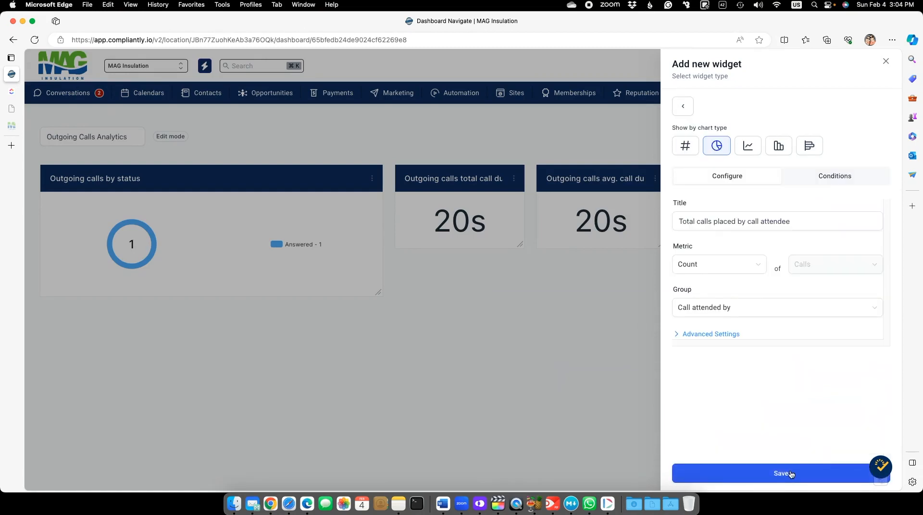
pyautogui.click(782, 474)
# Enlarge the two duration widgets to the height of the status chart and remove the Outgoing calls total call duration widget
pyautogui.moveTo(577, 301); pyautogui.dragTo(465, 279)
pyautogui.moveTo(520, 247); pyautogui.dragTo(519, 284)
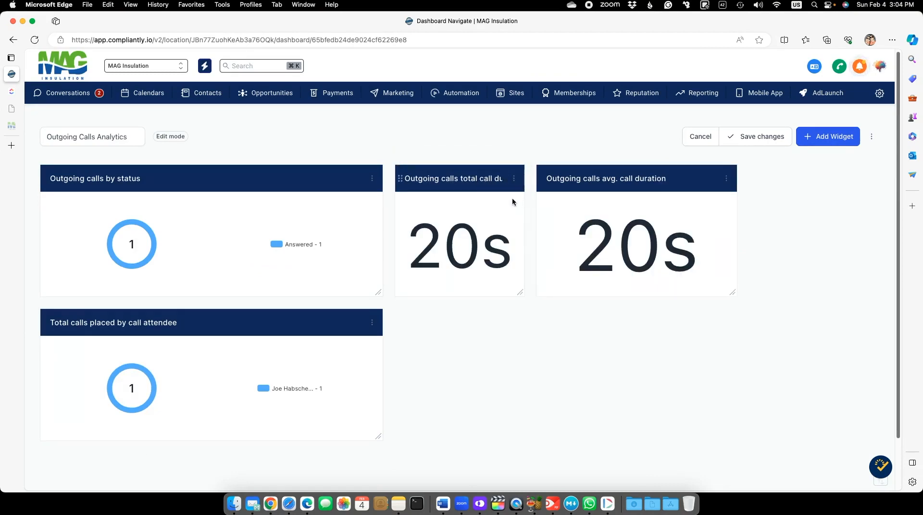
pyautogui.click(515, 179)
pyautogui.click(512, 157)
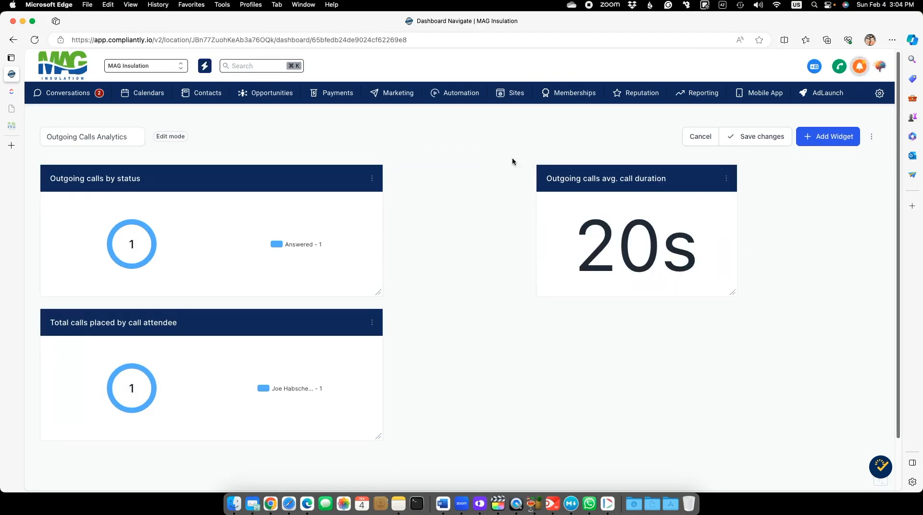
# Add the Outgoing calls avg. call duration by call attendee widget as a donut chart grouped by Call attended by, and save the dashboard
pyautogui.click(823, 140)
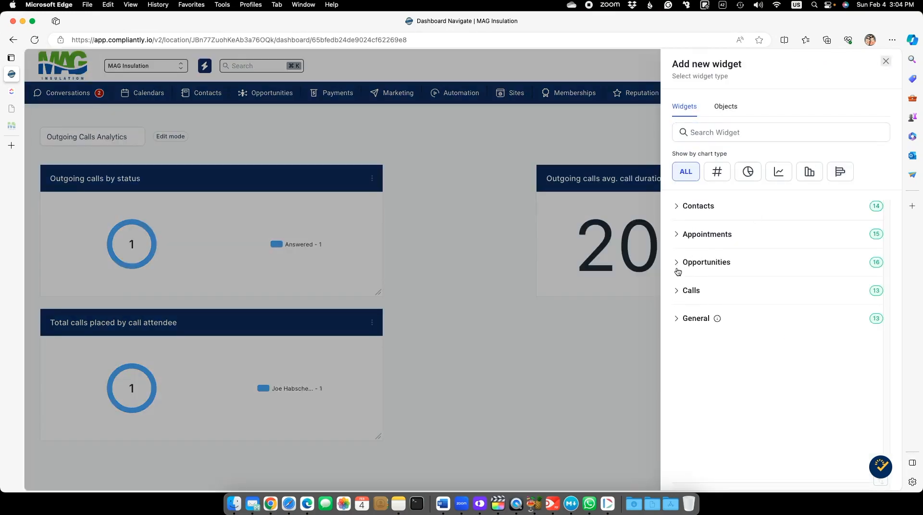
pyautogui.click(676, 290)
pyautogui.scroll(-7, 754, 359)
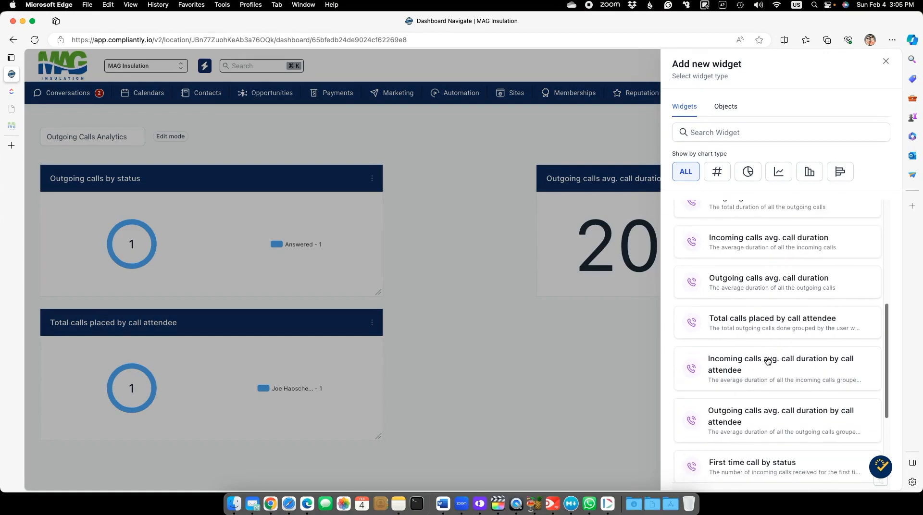
pyautogui.click(770, 413)
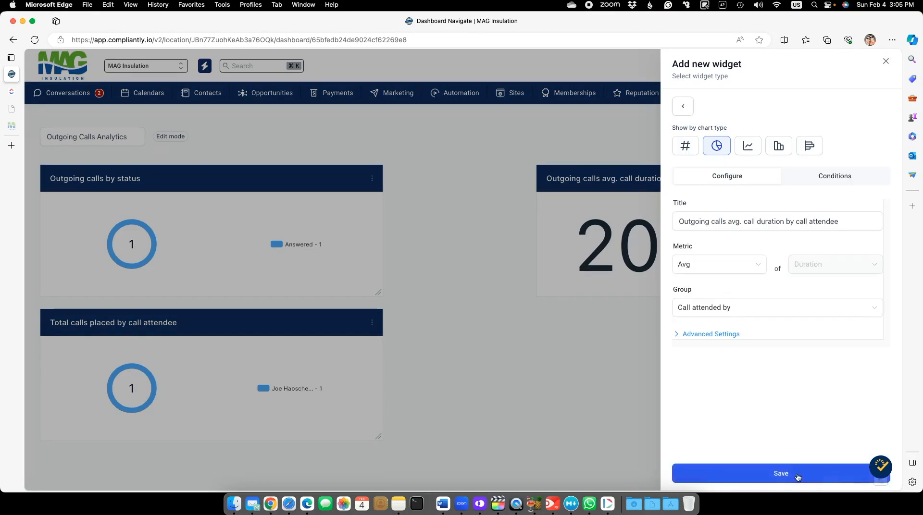
pyautogui.click(775, 473)
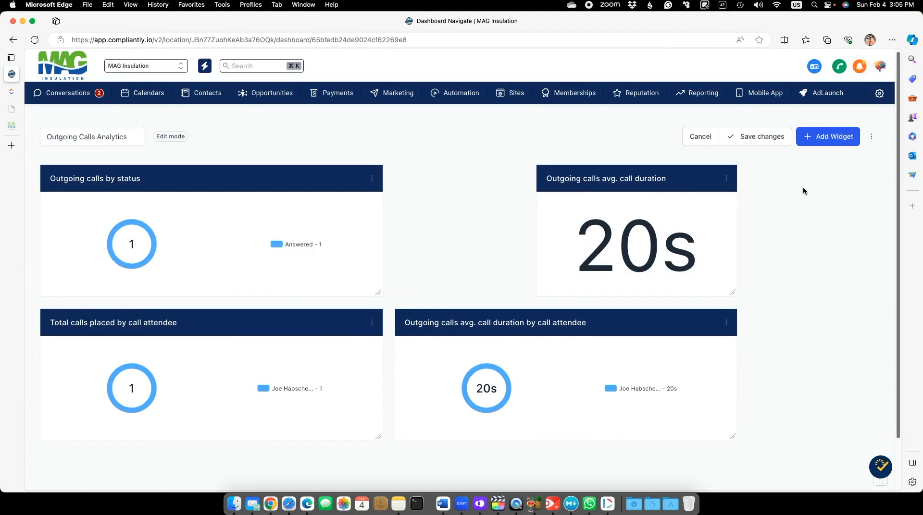
pyautogui.click(760, 136)
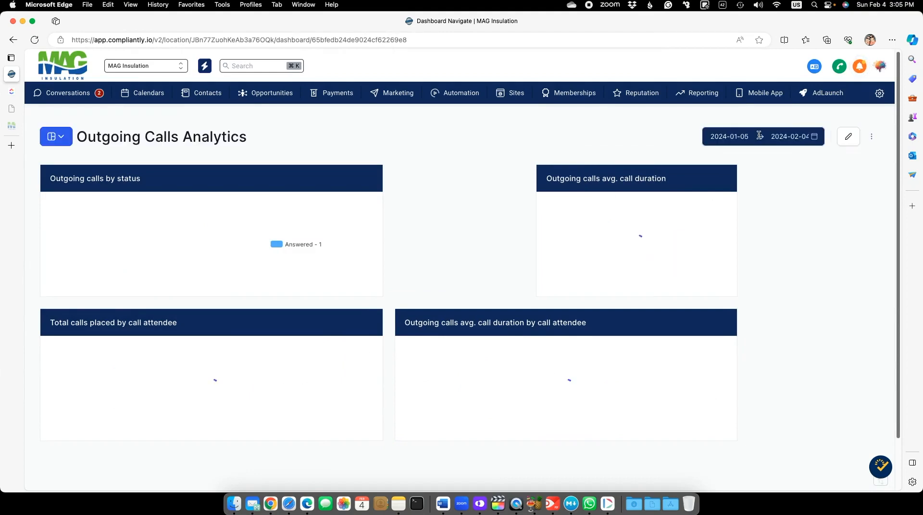
# View the shared Dashboard, then return to the Outgoing Calls Analytics dashboard
pyautogui.click(56, 136)
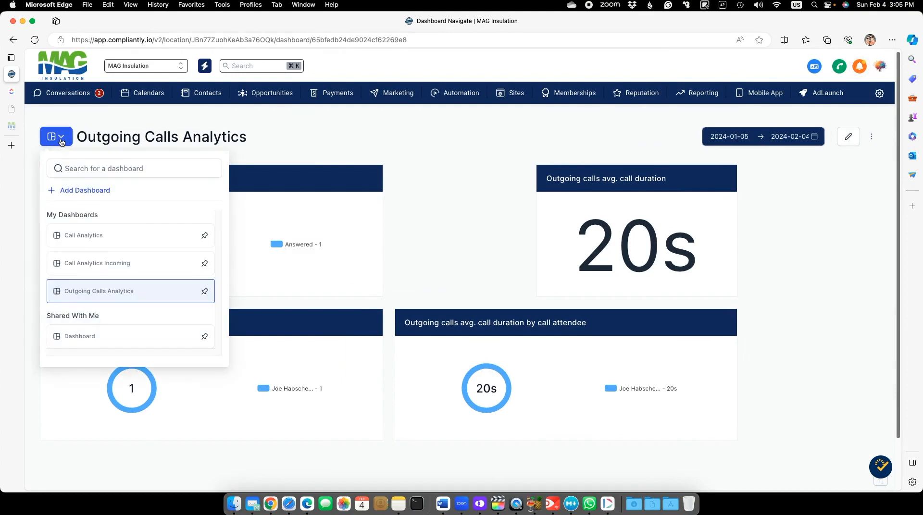
pyautogui.click(79, 336)
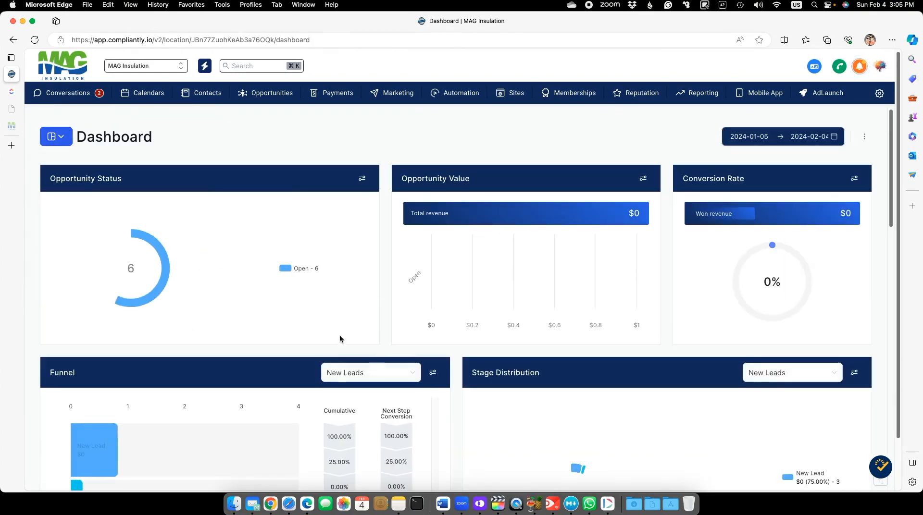
pyautogui.click(62, 139)
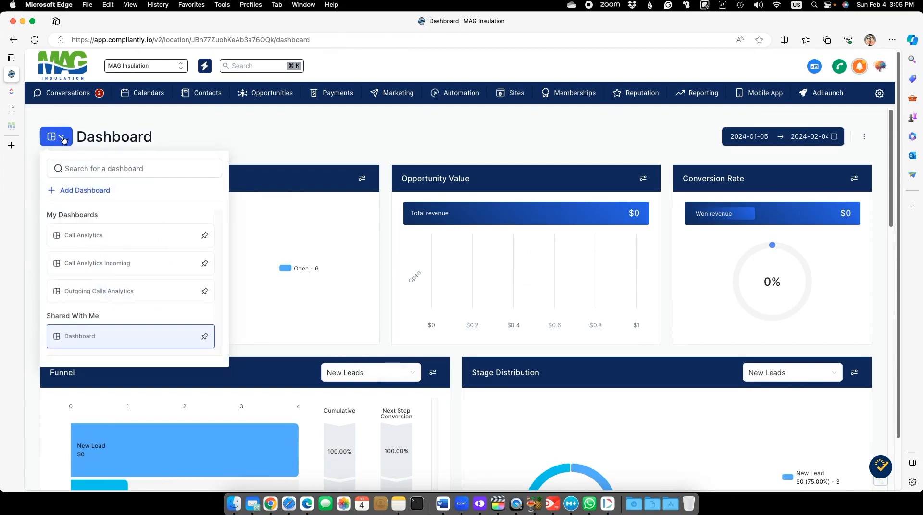
pyautogui.click(97, 290)
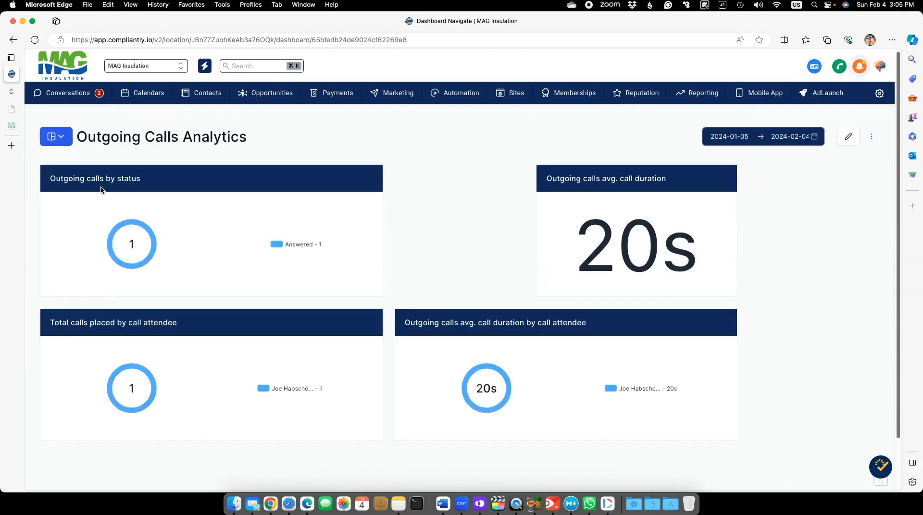
# On the Call Analytics Incoming dashboard, move the Incoming calls total call duration widget to the far end of its row and save
pyautogui.click(63, 139)
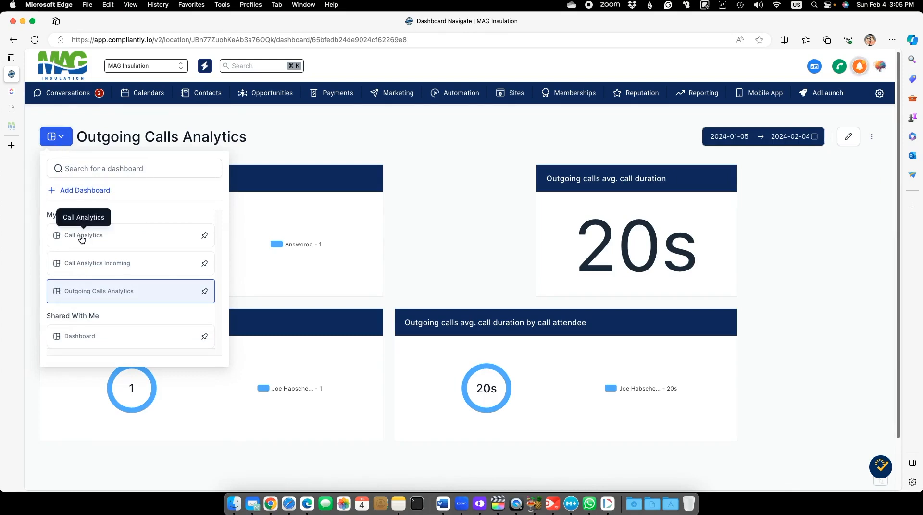
pyautogui.click(82, 264)
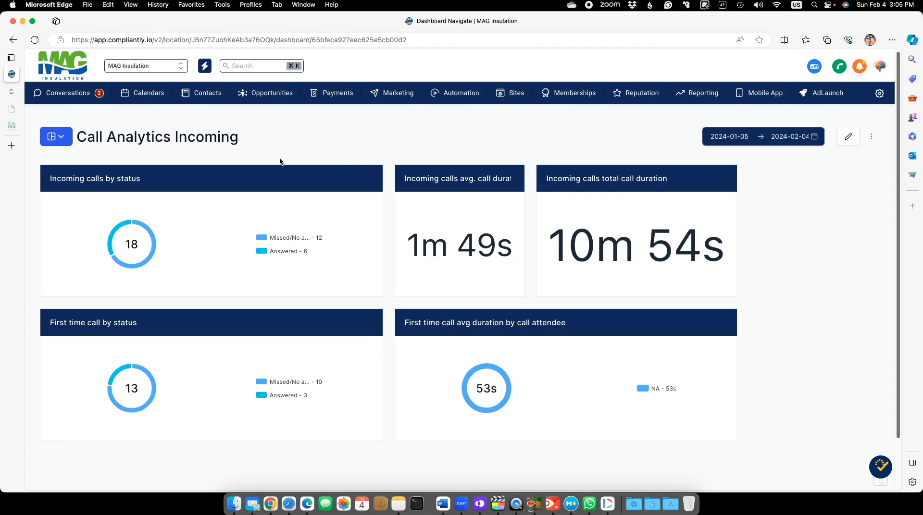
pyautogui.click(848, 137)
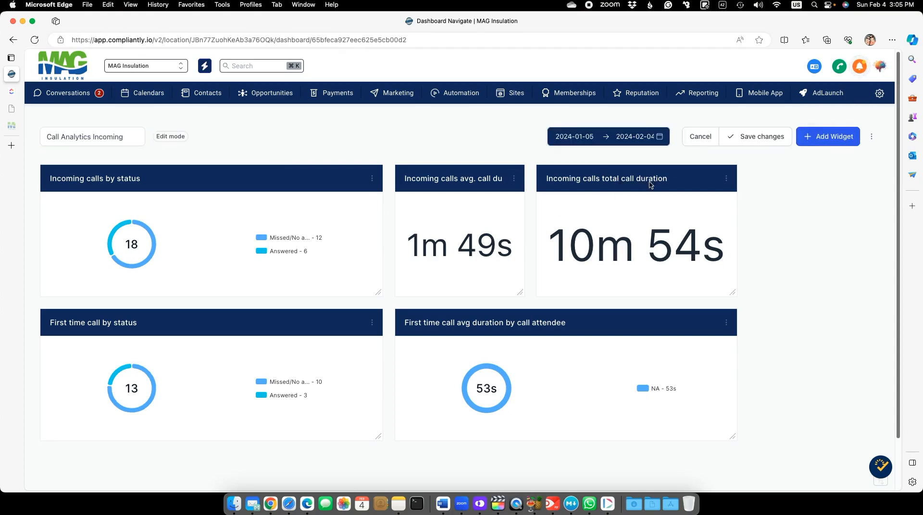
pyautogui.moveTo(639, 183); pyautogui.dragTo(821, 182)
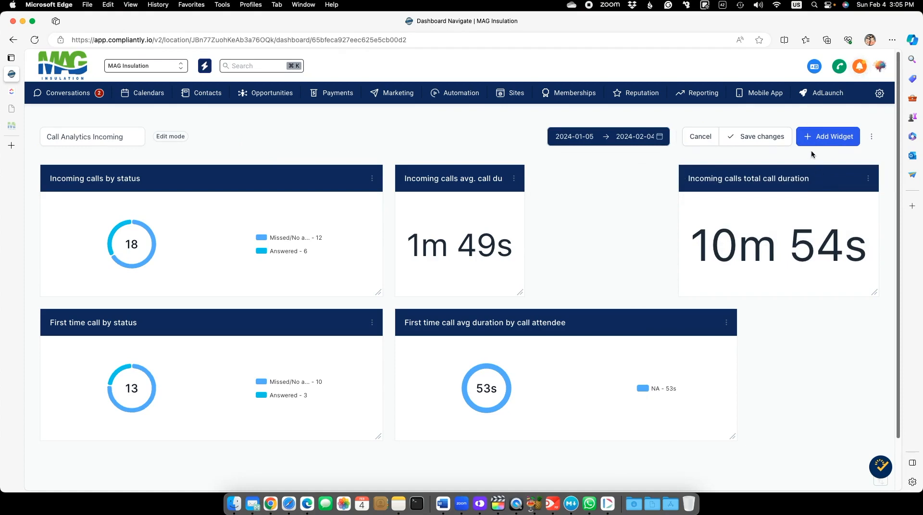
pyautogui.click(752, 142)
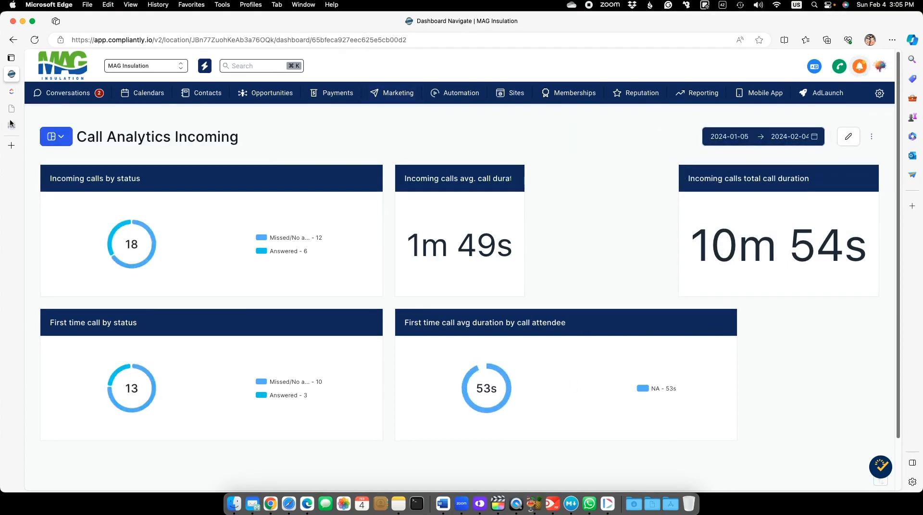
# Check who can access the Call Analytics dashboard in its permission settings, then save and leave edit mode
pyautogui.click(55, 137)
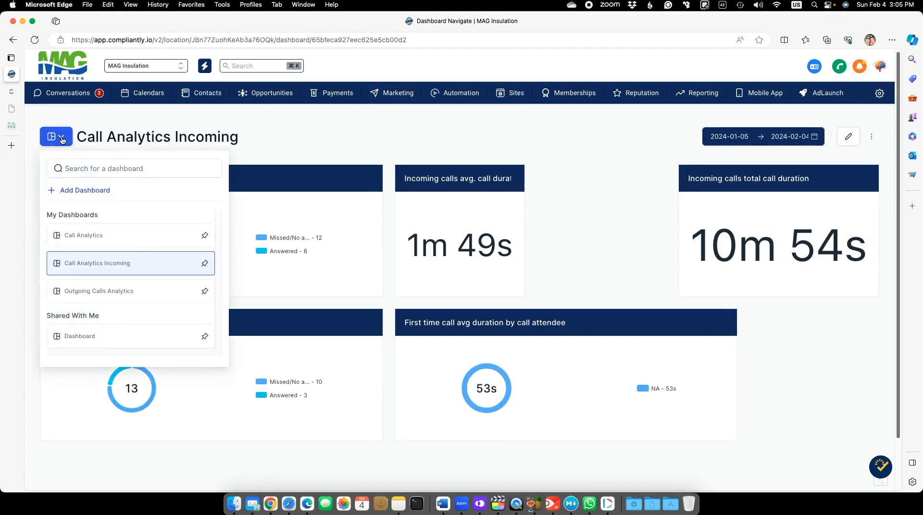
pyautogui.click(84, 235)
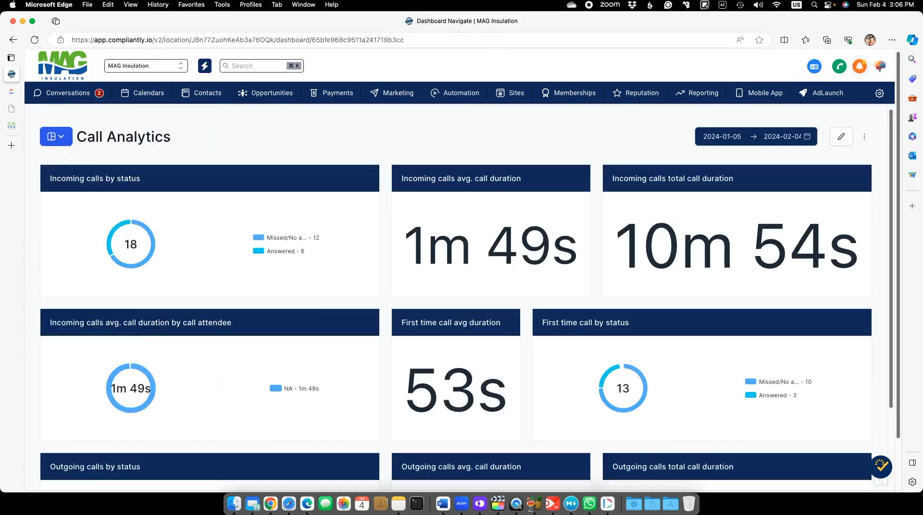
pyautogui.click(841, 136)
pyautogui.click(864, 137)
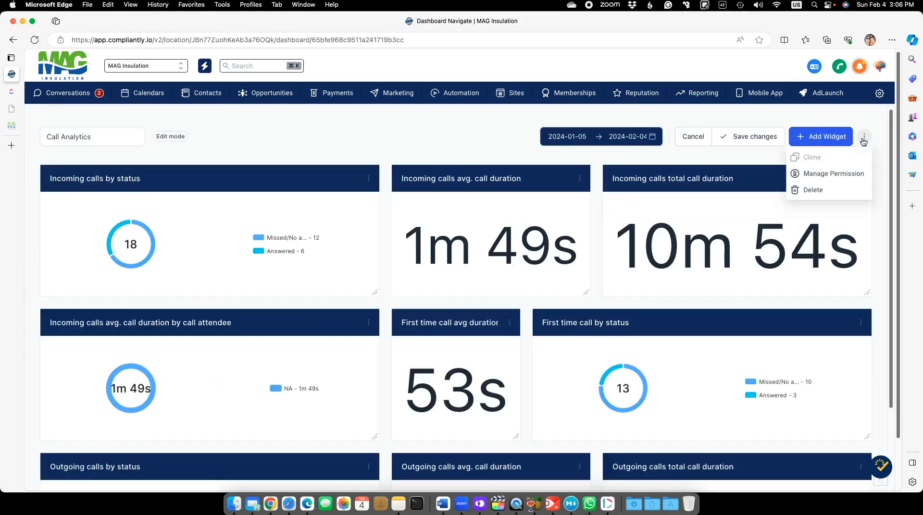
pyautogui.click(818, 173)
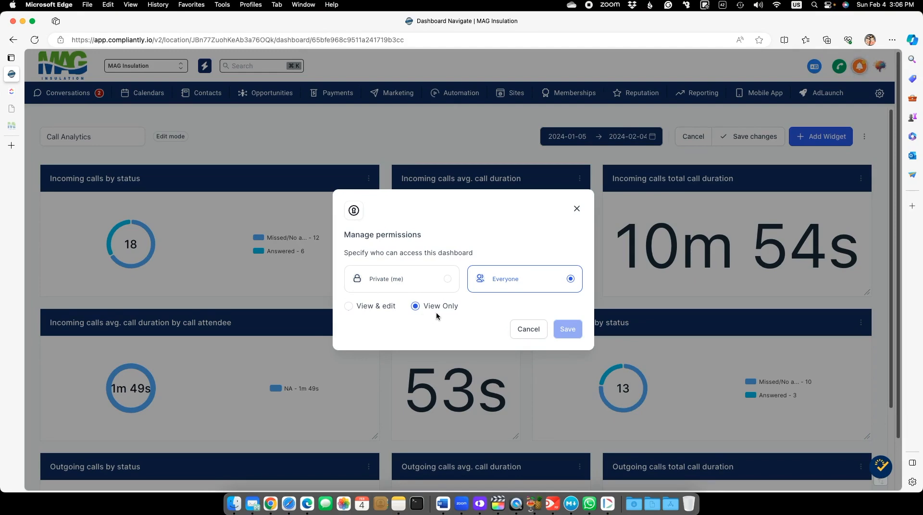
pyautogui.click(577, 211)
pyautogui.click(752, 138)
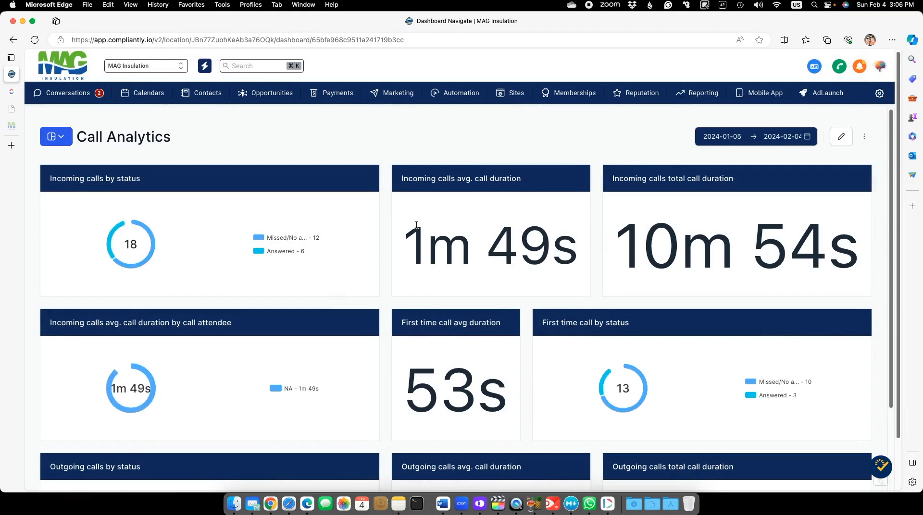